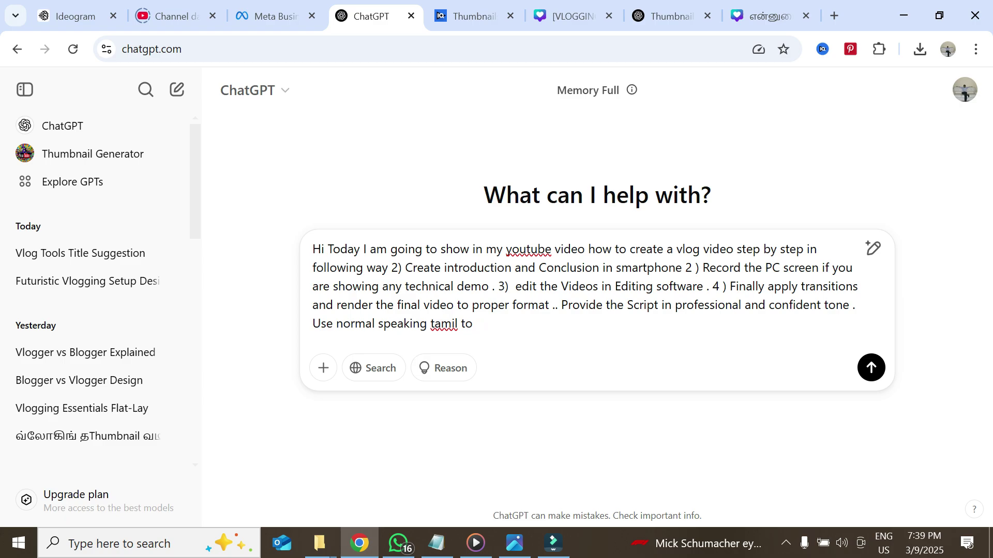
Step: Finish the prompt's last sentence with "as well." and insert "1) Create the script using CHATGPT" before the introduction and conclusion item
type("as wel")
type("1) ")
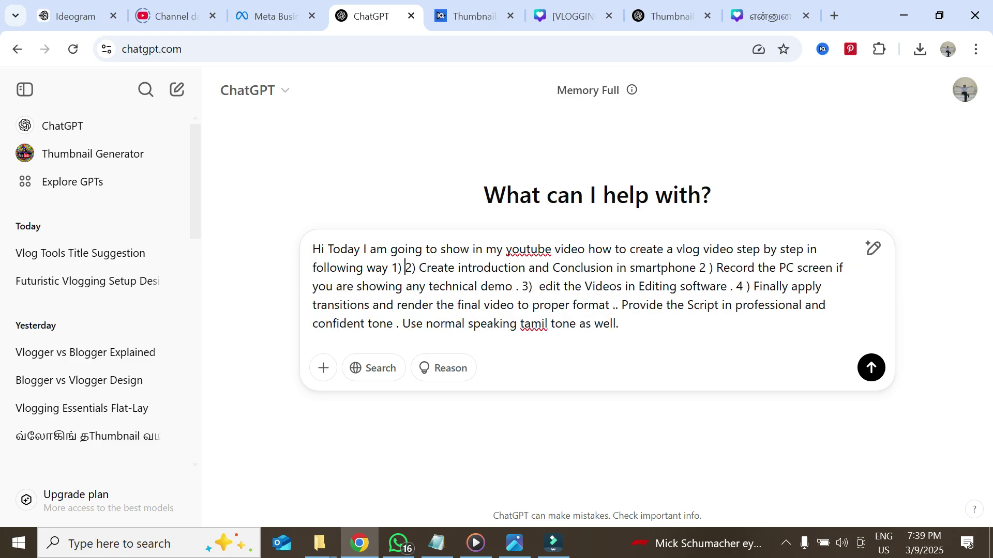
type("C")
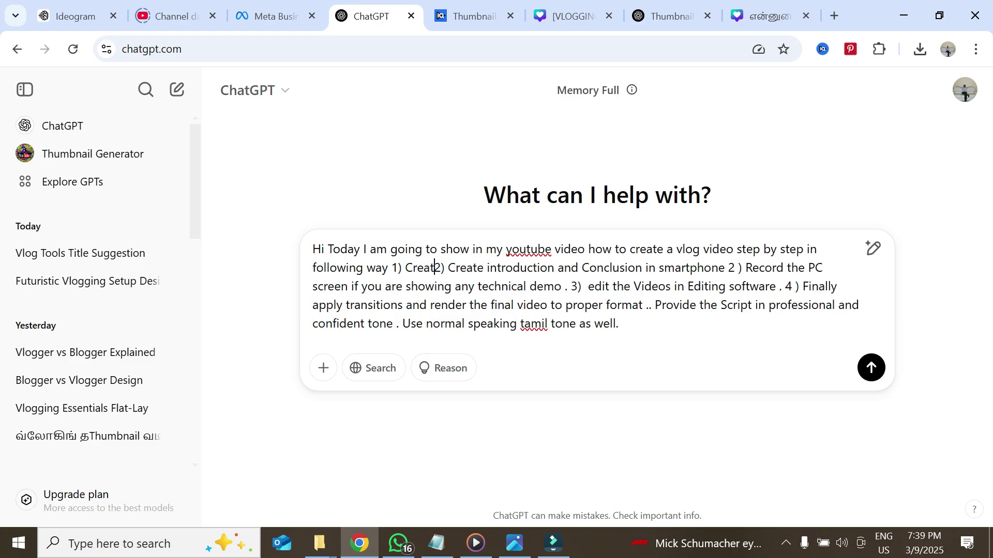
type("reate the script ")
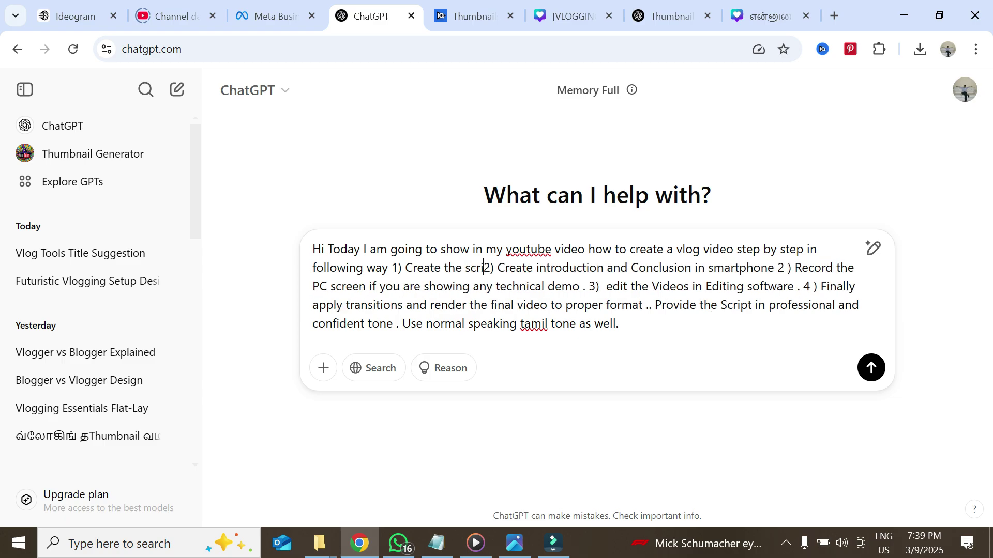
type("using ")
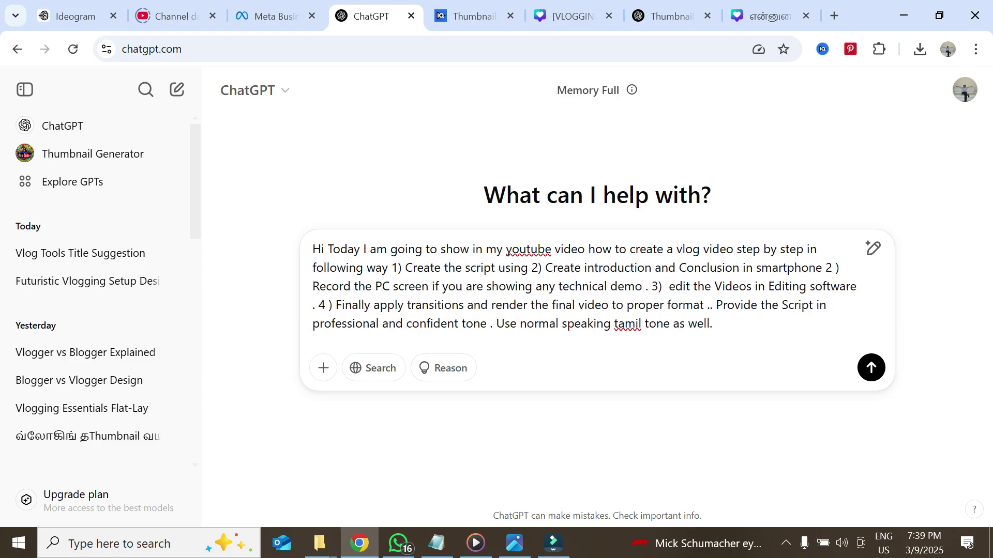
type("C")
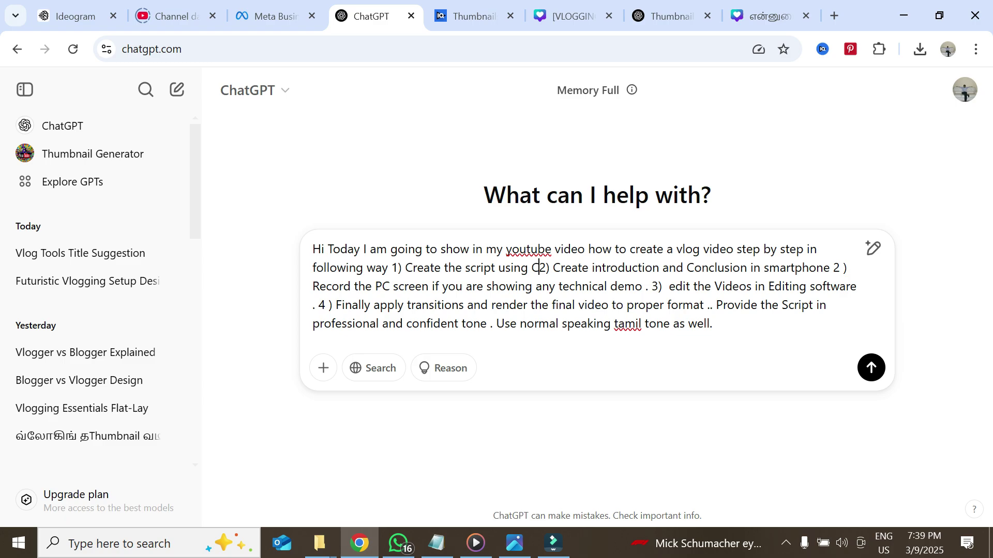
type("HAT")
key("BackSpace")
key("BackSpace")
key("BackSpace")
type("H")
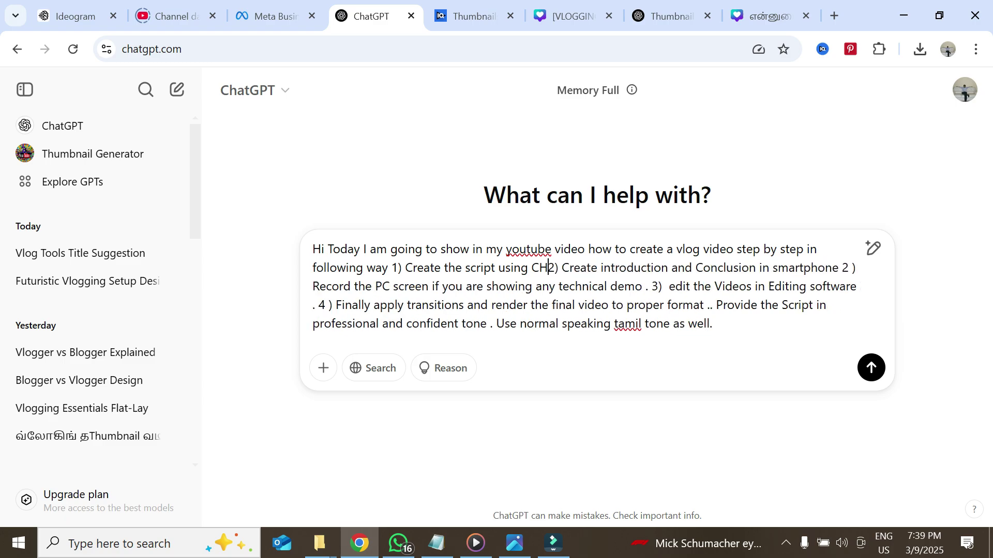
type("ATGPI")
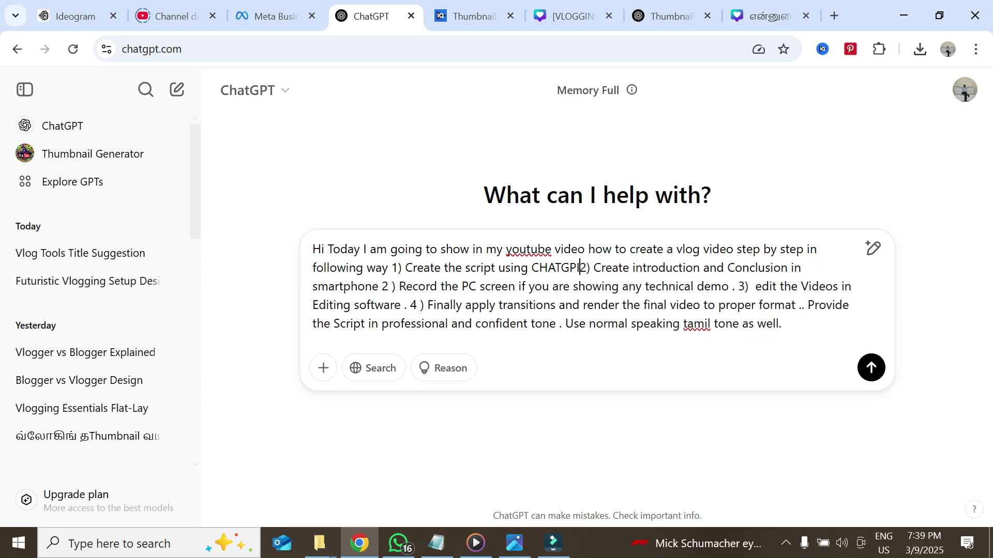
key("BackSpace")
type("T")
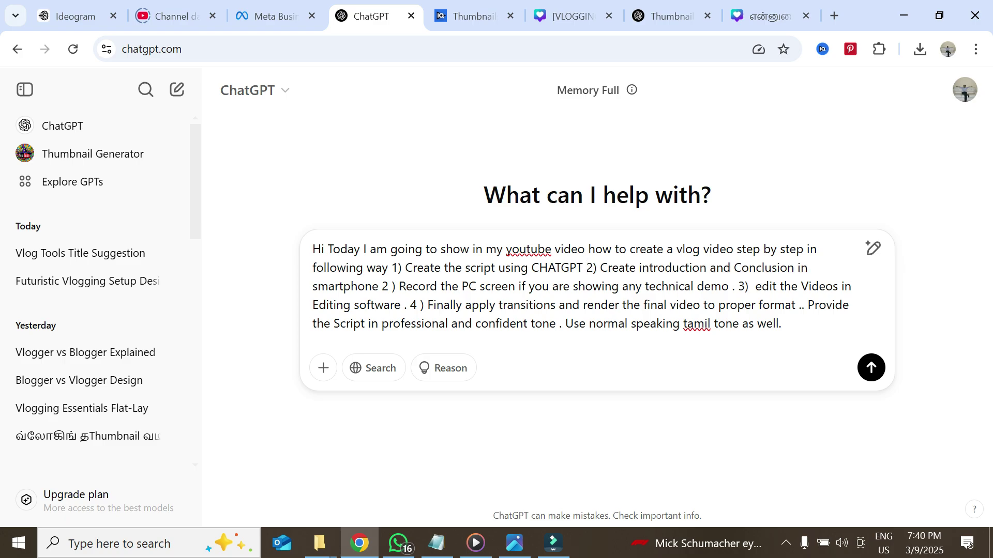
Step: Renumber the prompt's screen recording, video editing and transitions items as 3, 4 and 5
key("BackSpace")
type("3")
key("BackSpace")
type("4")
key("BackSpace")
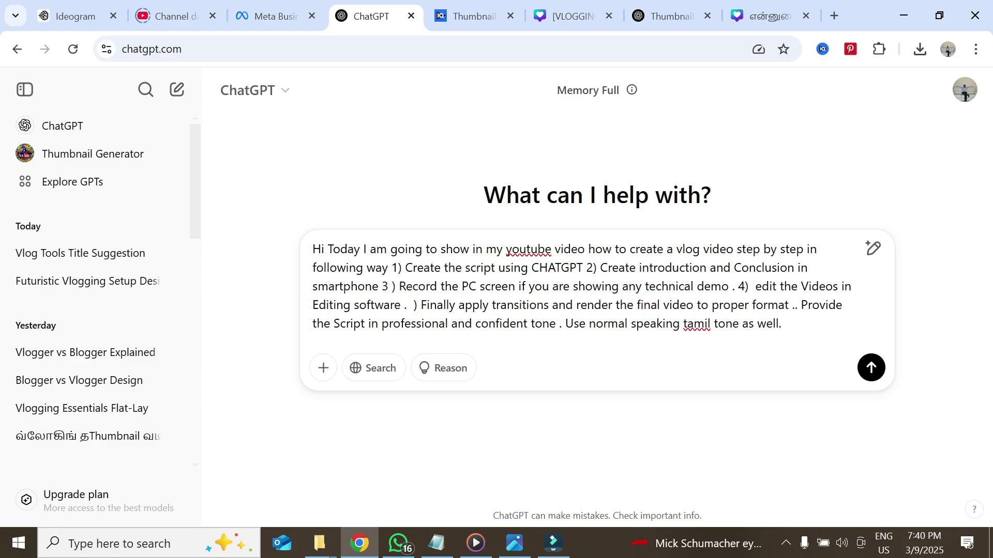
type("5")
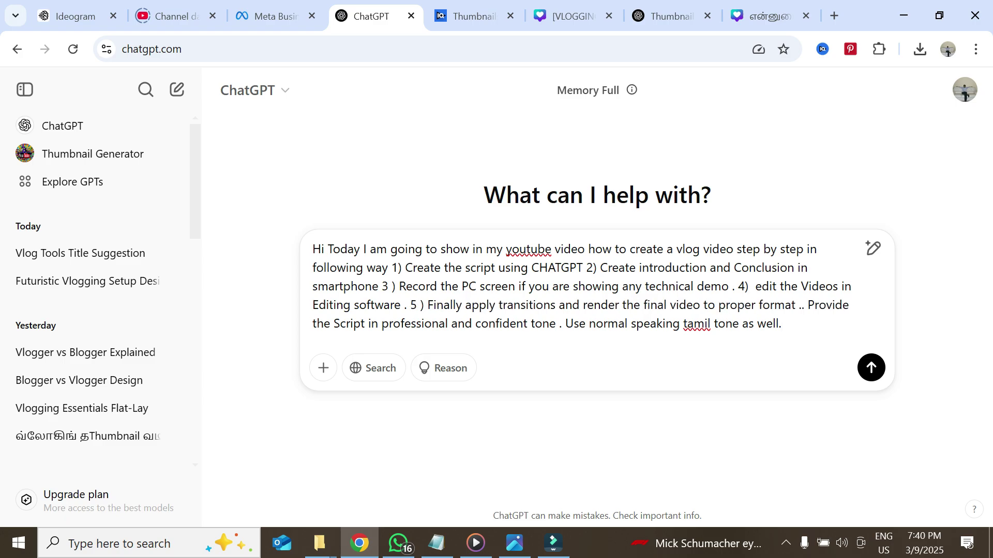
Step: Correct the misspelled language name to "Tamil" and send the vlog script prompt
right_click(694, 324)
left_click(719, 158)
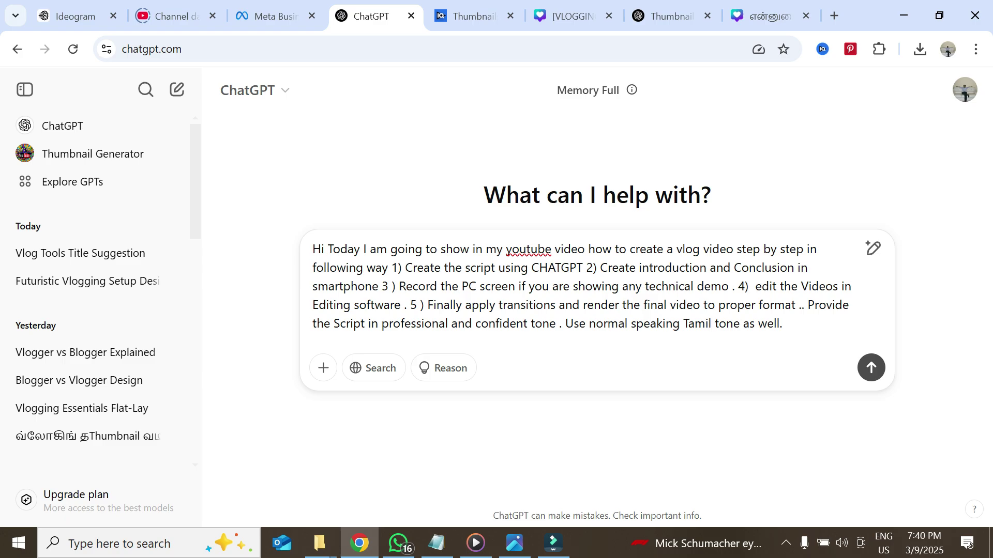
key("Return")
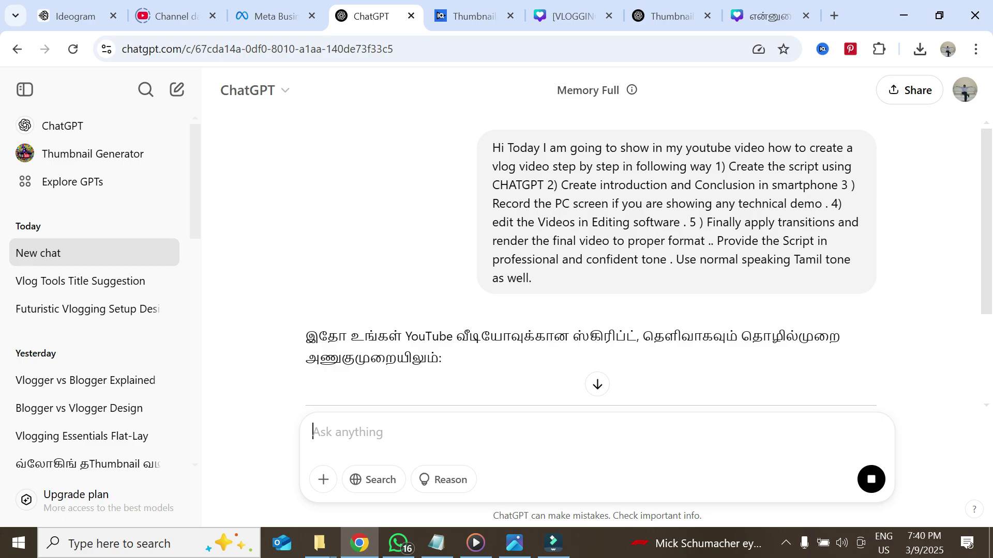
Step: Read through the generated Tamil vlog script, from the title and introduction through the five steps to the conclusion
scroll(597, 259, "down", 4)
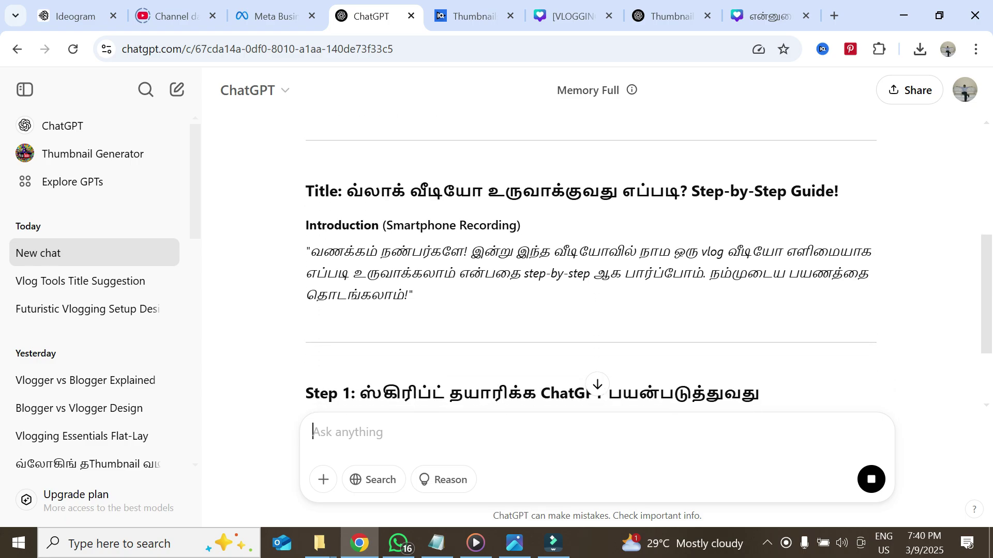
scroll(591, 258, "down", 3)
scroll(591, 259, "down", 3)
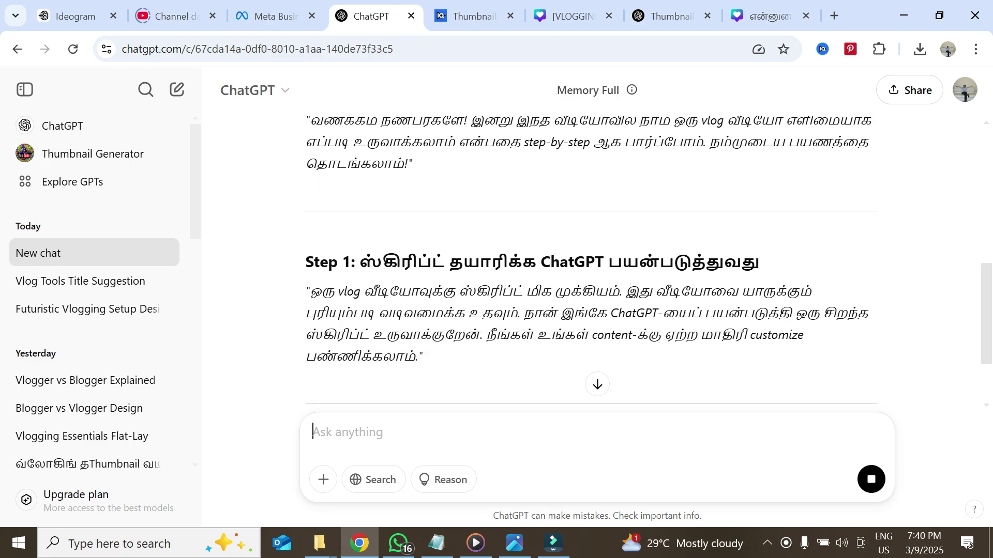
scroll(591, 259, "down", 2)
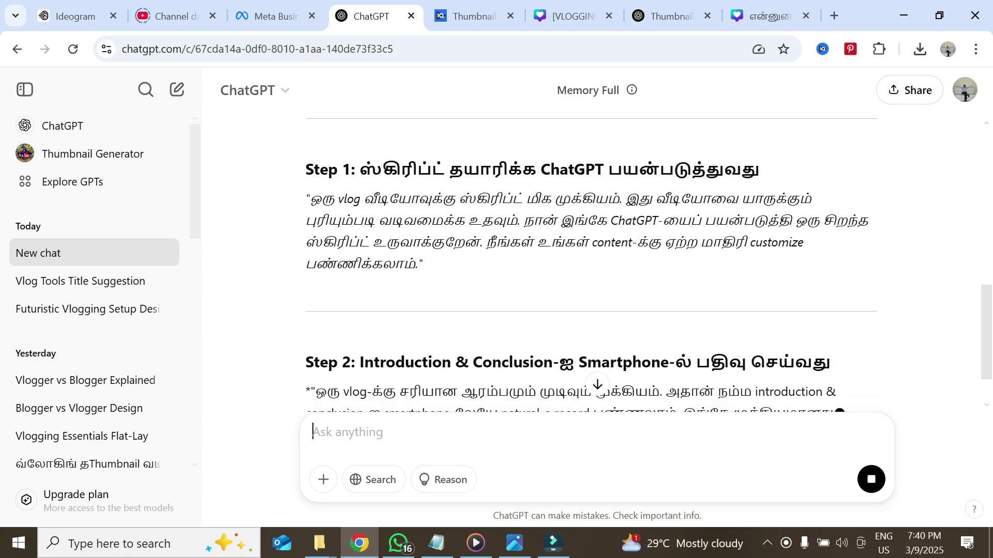
scroll(591, 258, "down", 3)
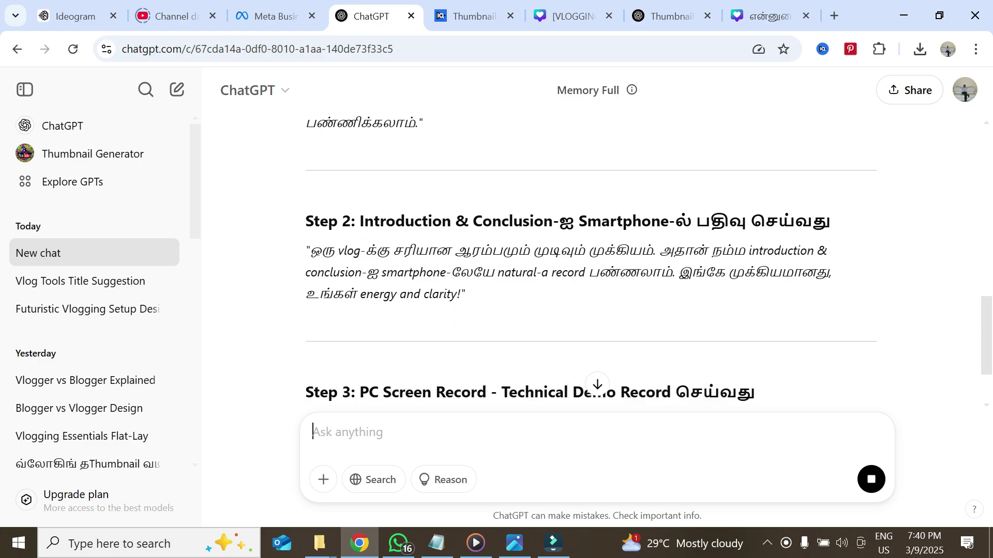
scroll(591, 258, "down", 3)
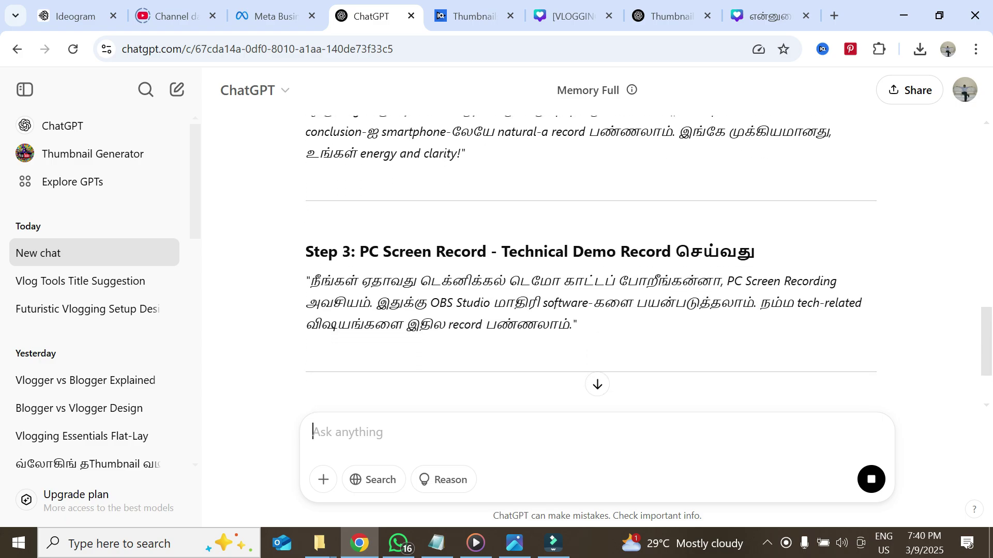
scroll(591, 259, "down", 2)
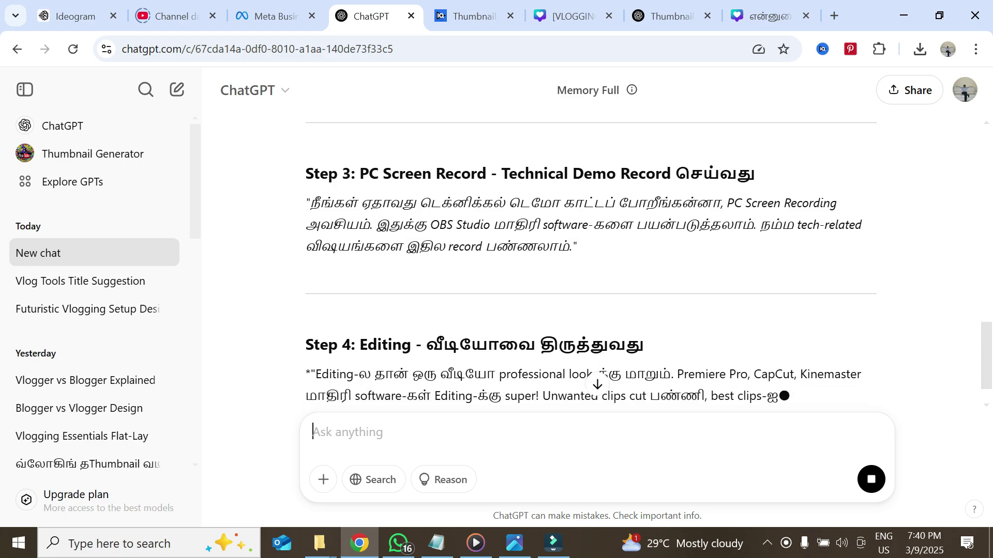
scroll(591, 259, "down", 3)
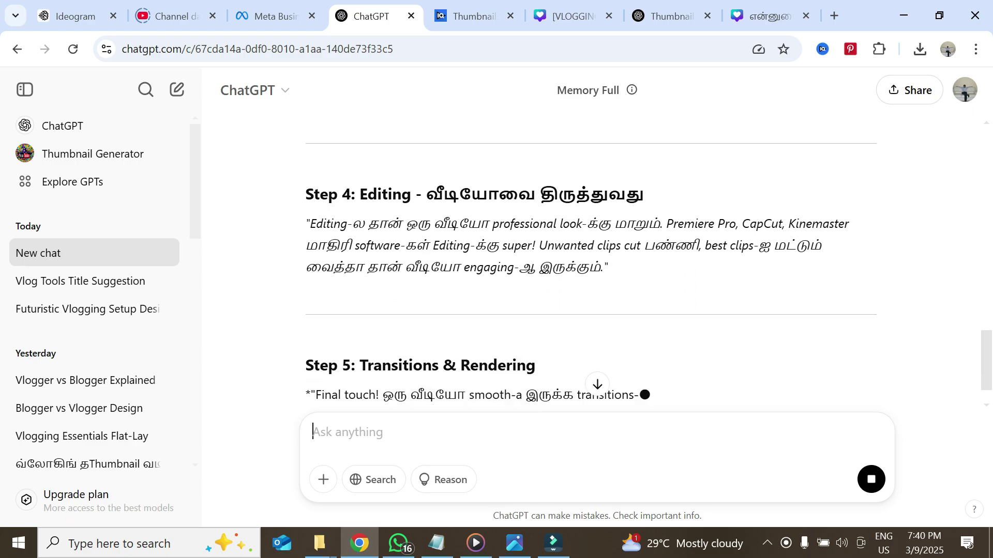
scroll(591, 259, "down", 1)
scroll(591, 259, "down", 1)
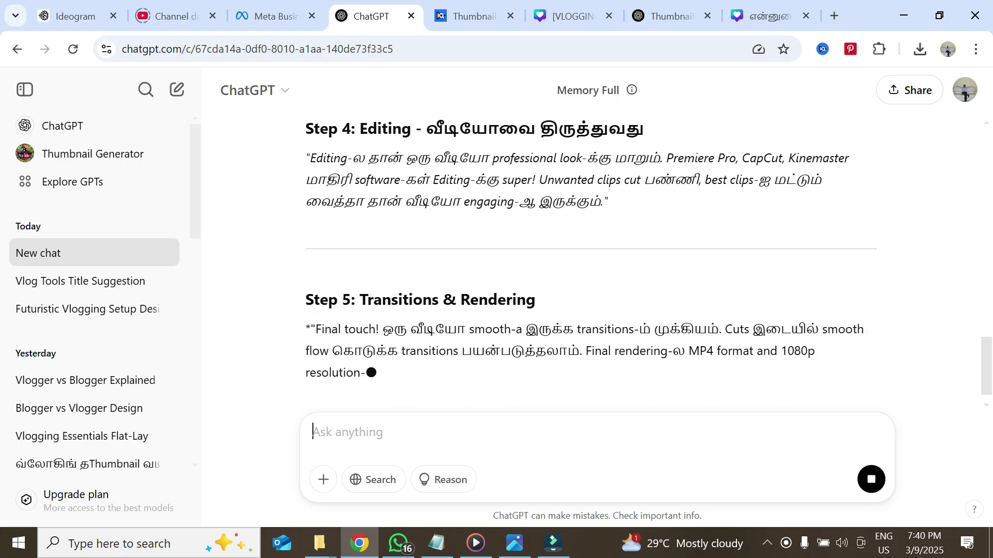
scroll(591, 258, "down", 1)
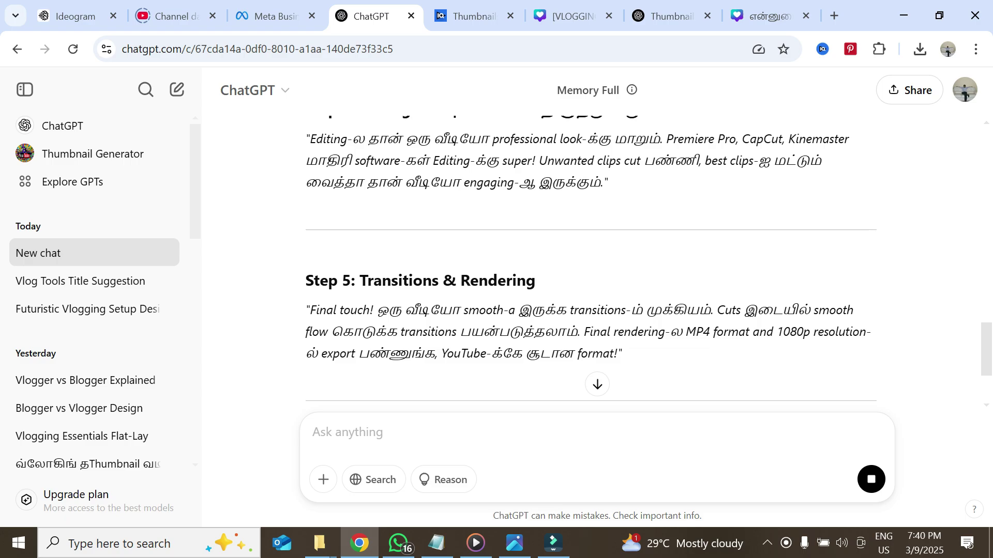
scroll(591, 258, "down", 3)
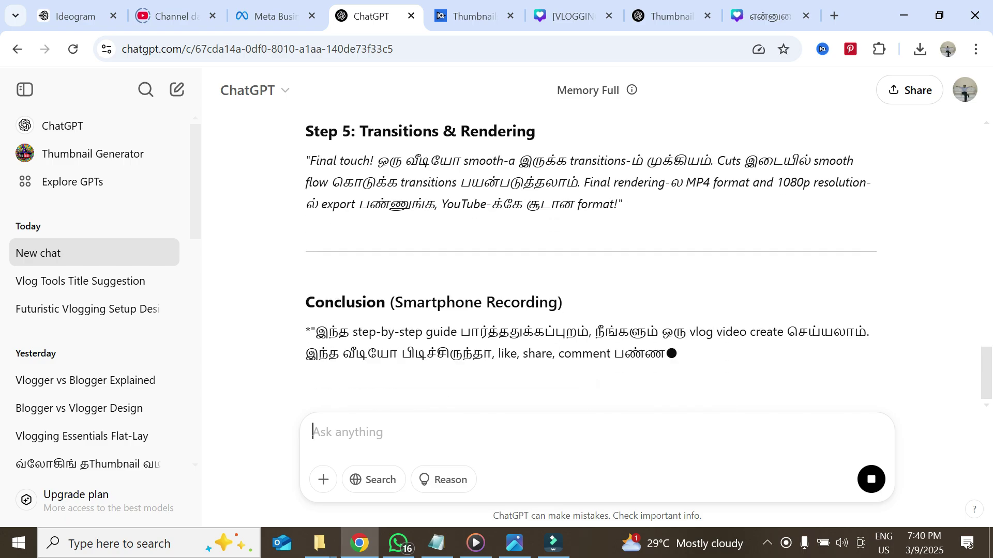
scroll(591, 258, "up", 15)
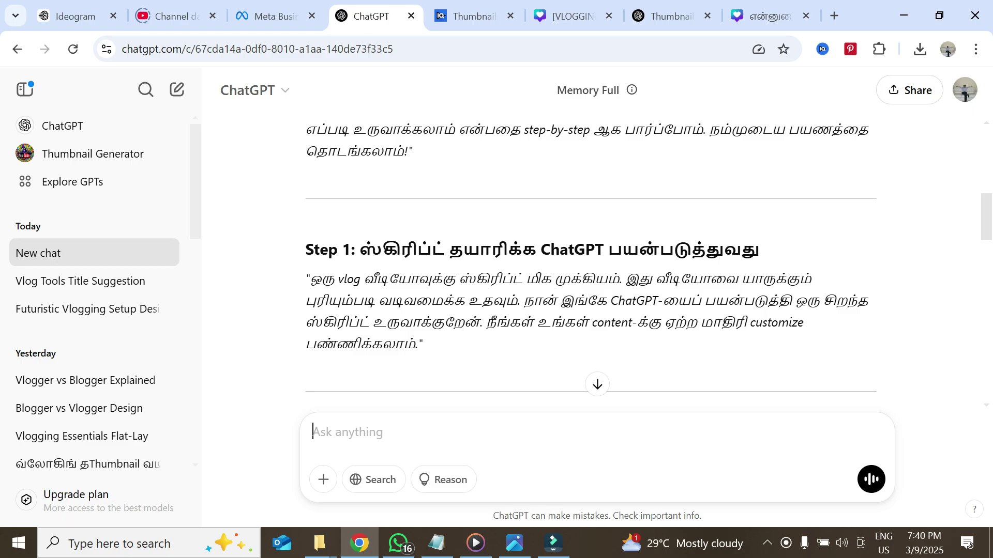
scroll(591, 258, "down", 15)
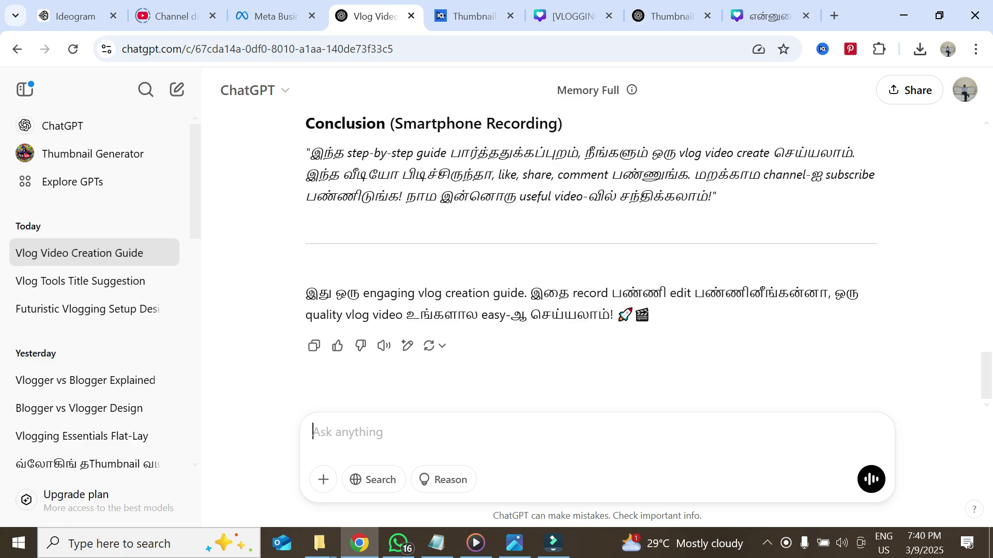
type("pROVI")
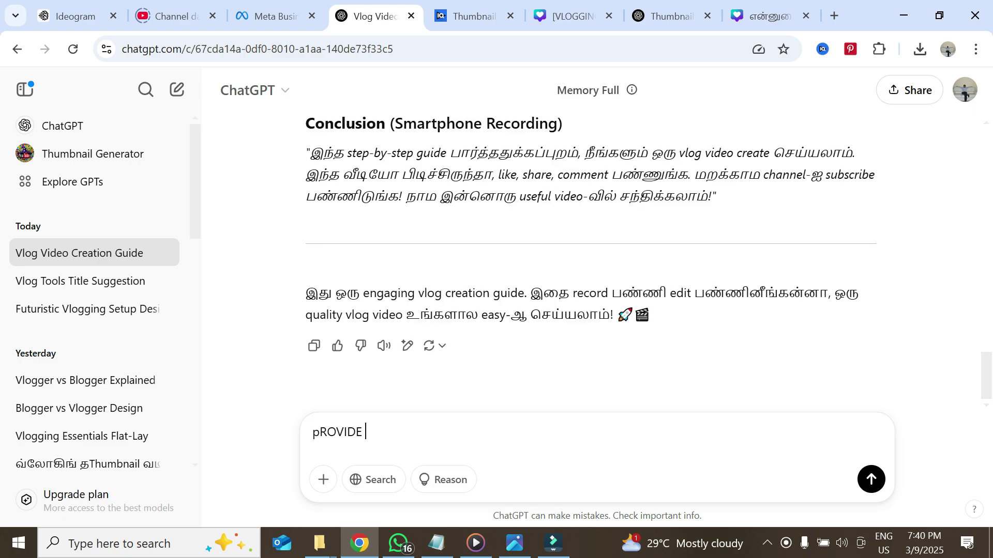
type("DE")
key("BackSpace")
key("BackSpace")
key("BackSpace")
key("BackSpace")
key("BackSpace")
key("BackSpace")
key("BackSpace")
key("BackSpace")
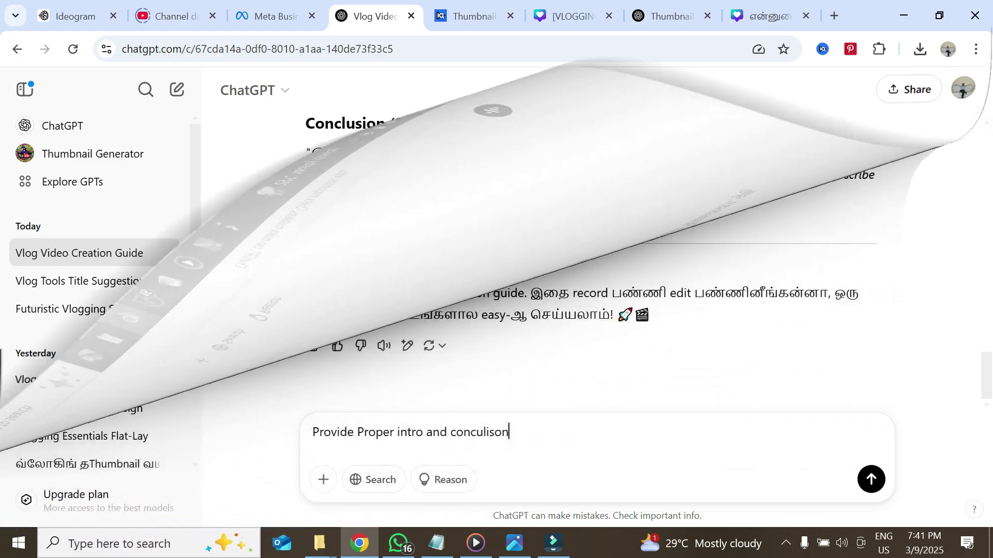
Step: Complete the follow-up prompt as "Provide Proper intro and conclion for this video" and send it
key("BackSpace")
key("BackSpace")
key("BackSpace")
key("BackSpace")
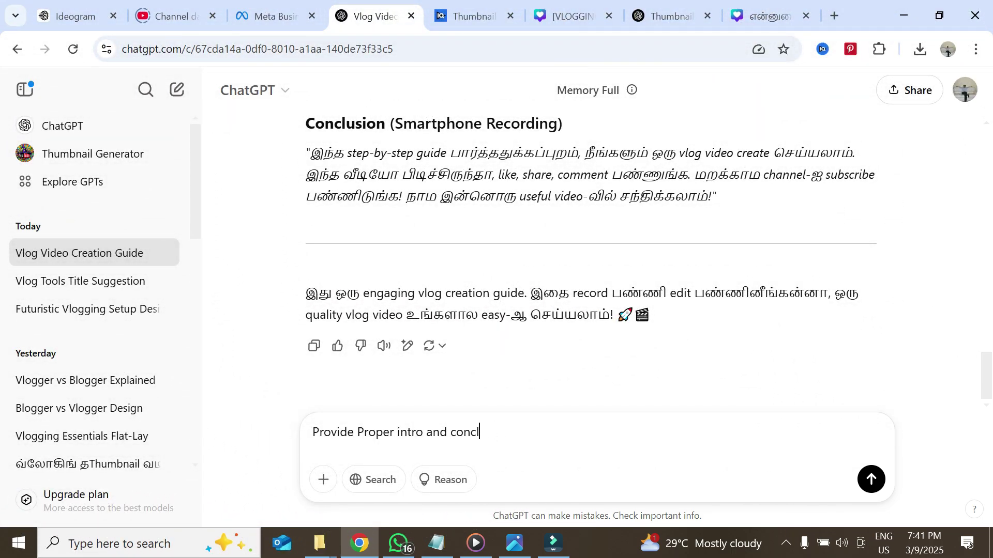
type("for this ")
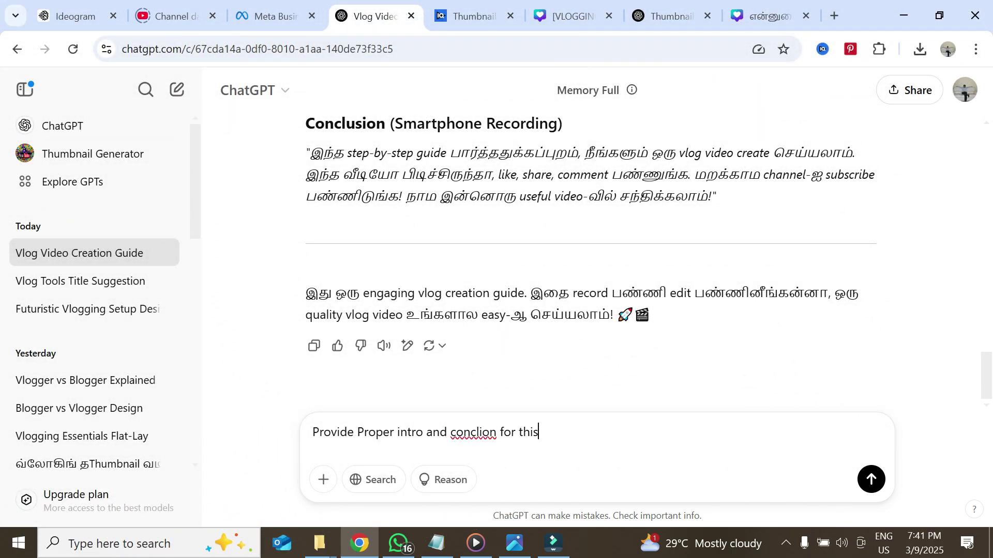
type("video")
key("Return")
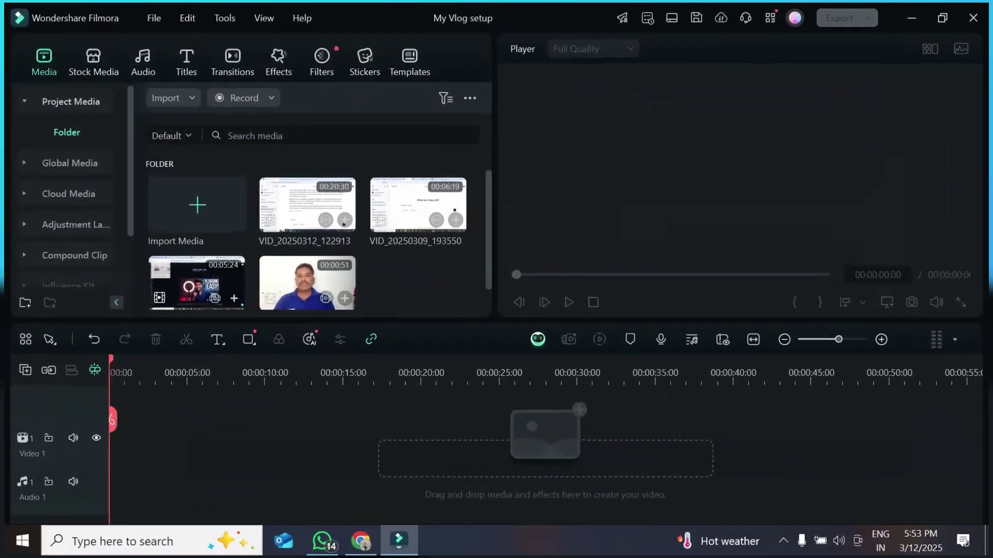
Step: In Wondershare Filmora, import the "outro vlog" video from the Downloads folder into the project media
left_click(172, 97)
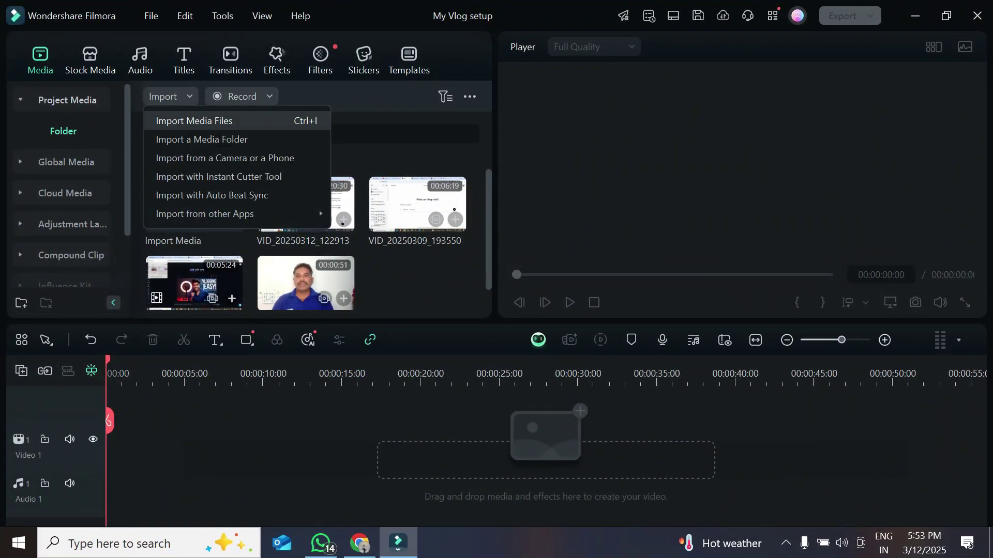
left_click(206, 120)
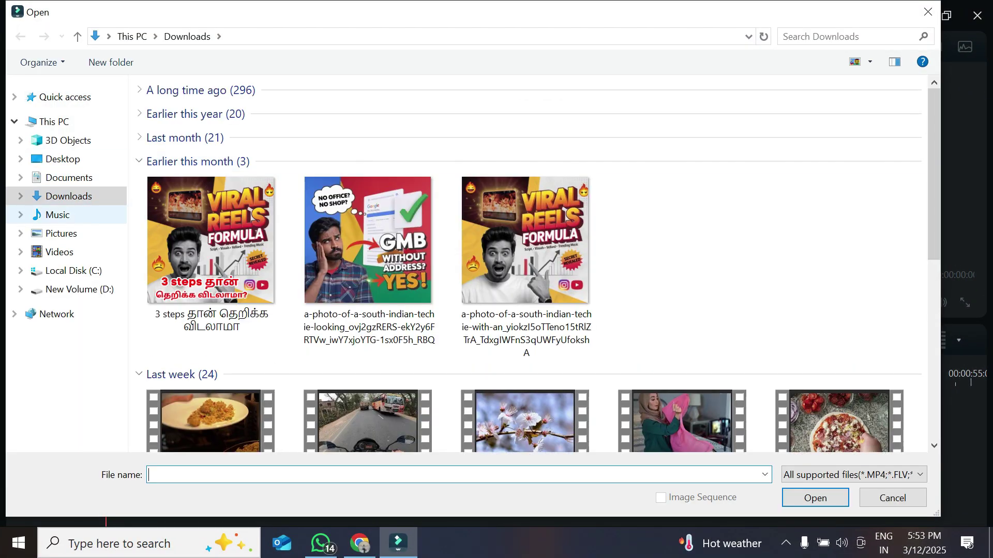
scroll(775, 186, "down", 20)
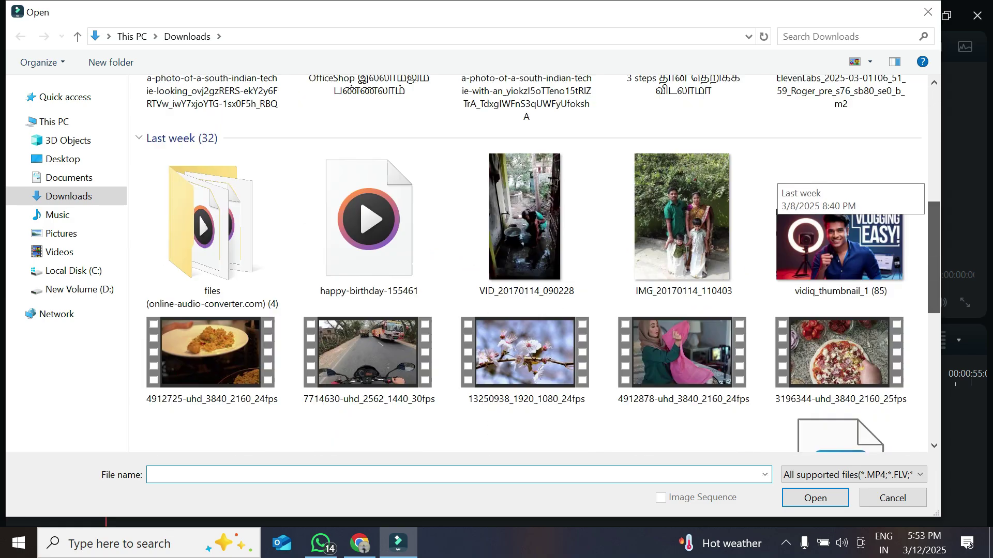
scroll(534, 264, "down", 2)
scroll(533, 264, "up", 15)
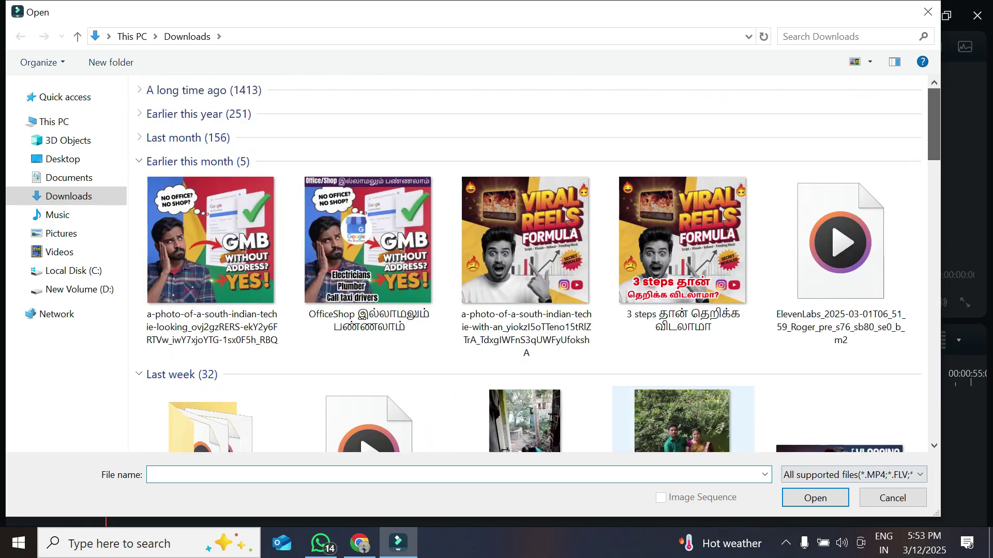
scroll(796, 134, "down", 20)
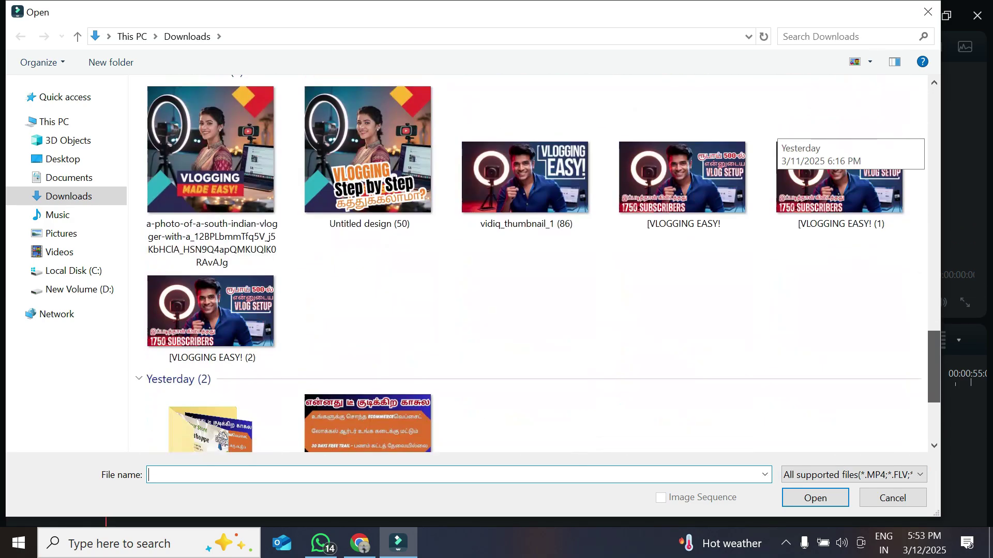
double_click(210, 394)
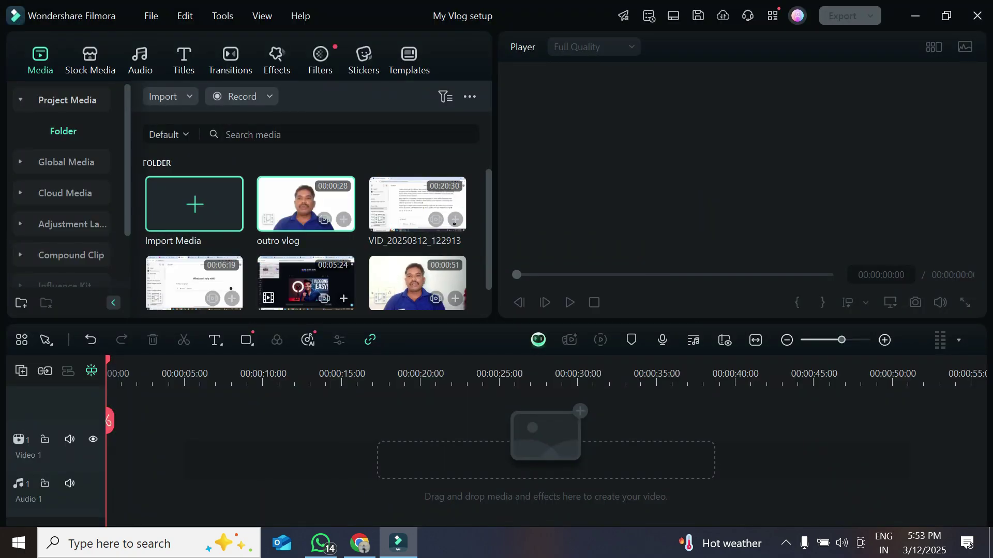
Step: Place the "intro" clip at the start of the Video 1 track
scroll(318, 241, "down", 2)
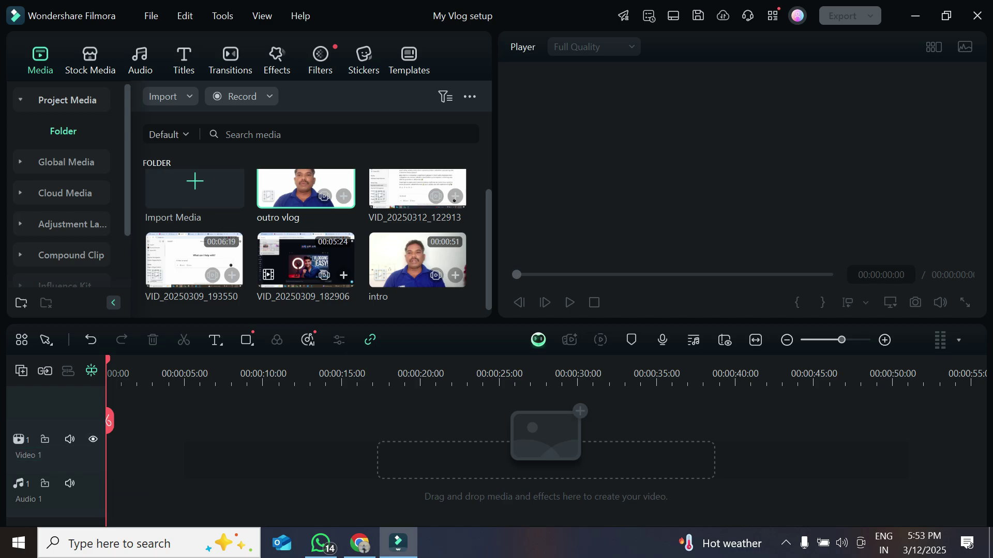
left_click(417, 260)
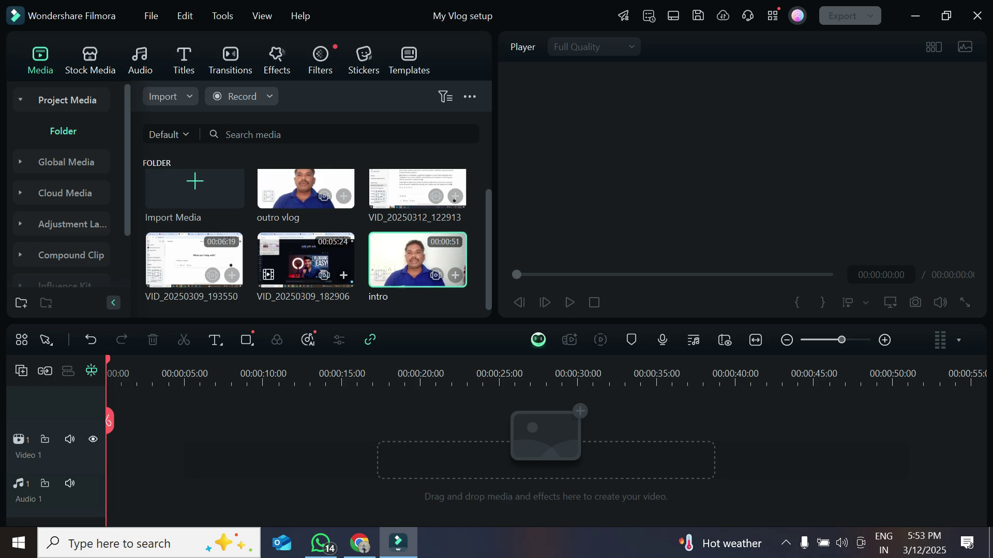
left_click_drag(417, 260, 109, 447)
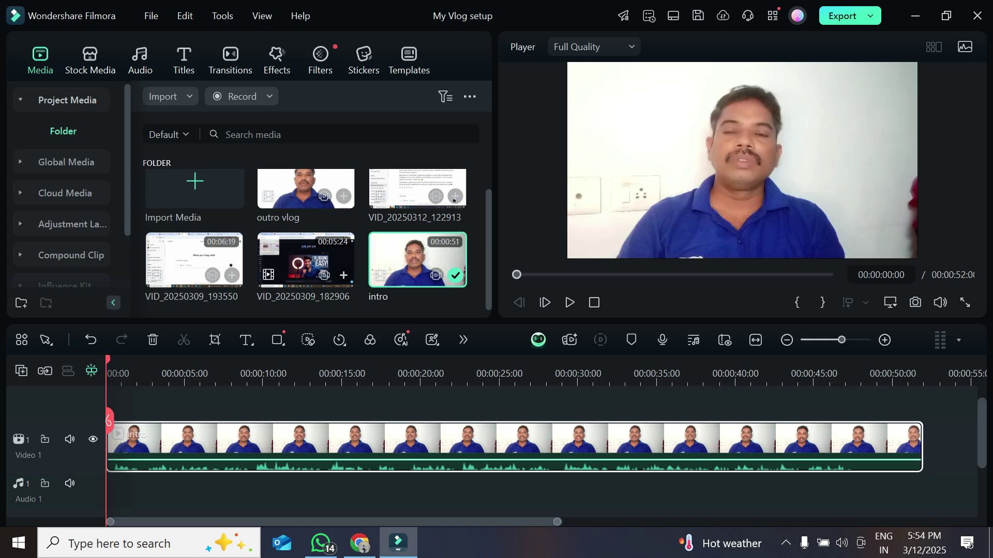
left_click_drag(981, 433, 982, 455)
scroll(514, 421, "up", 1)
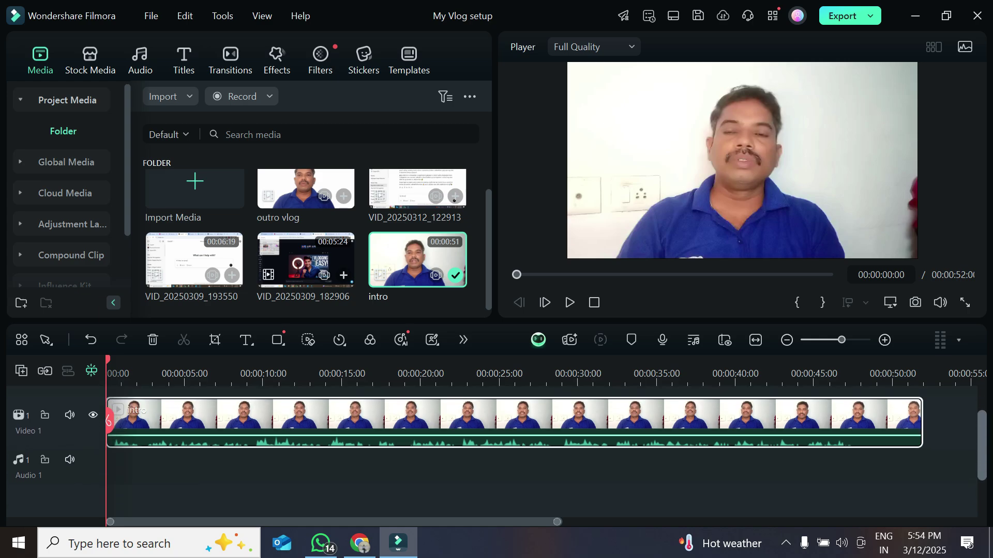
Step: Import the "[VLOGGING EASY! (2)" thumbnail image from the Downloads folder into the project media
left_click(195, 187)
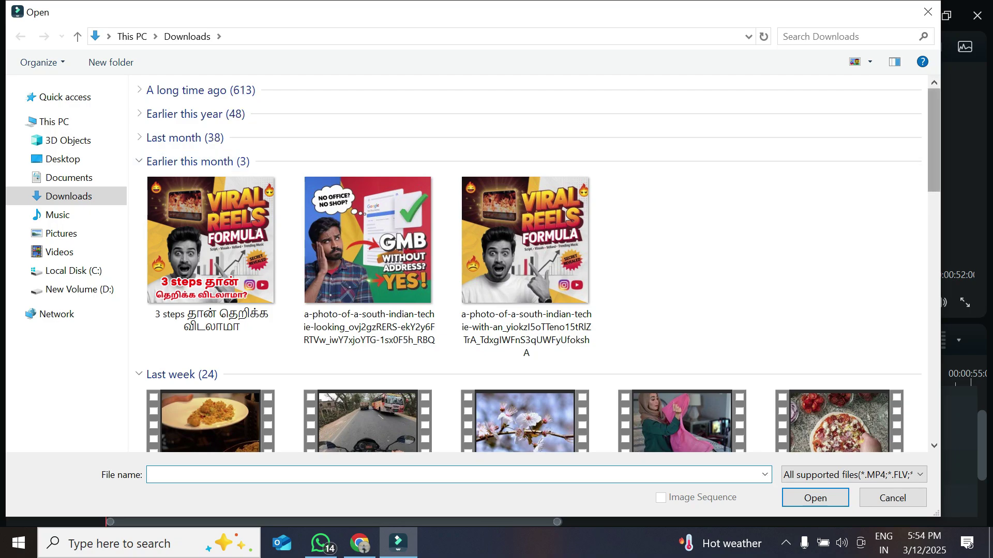
scroll(775, 139, "down", 15)
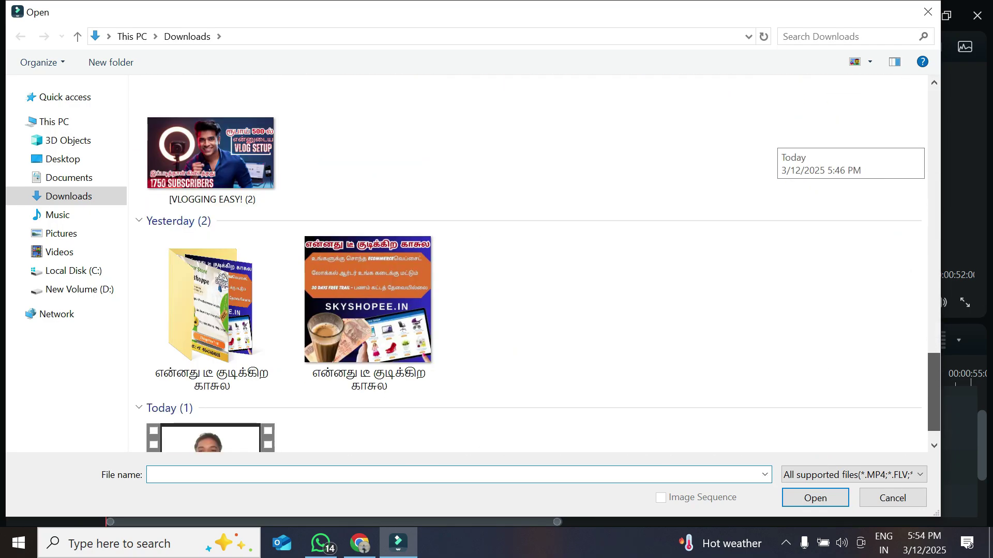
scroll(776, 372, "down", 2)
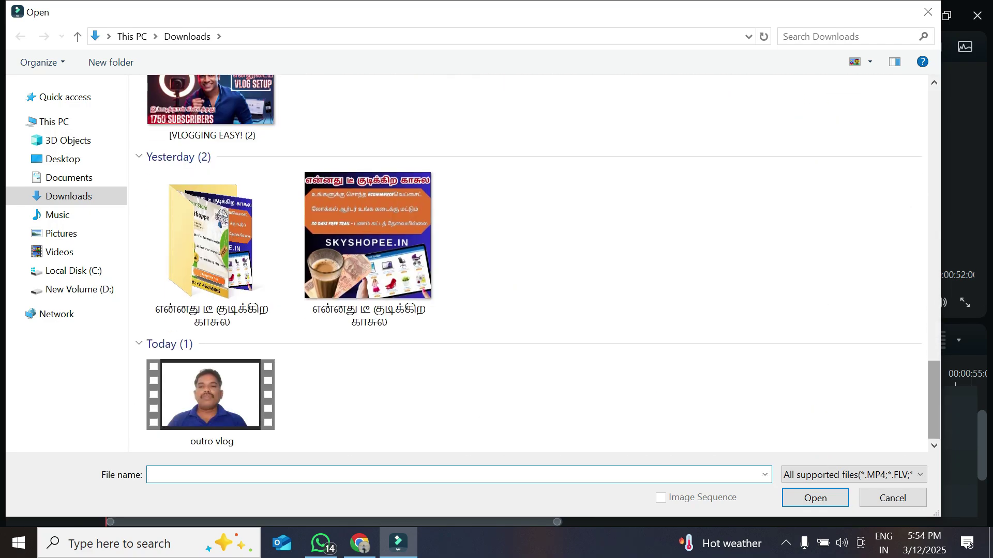
scroll(775, 393, "up", 4)
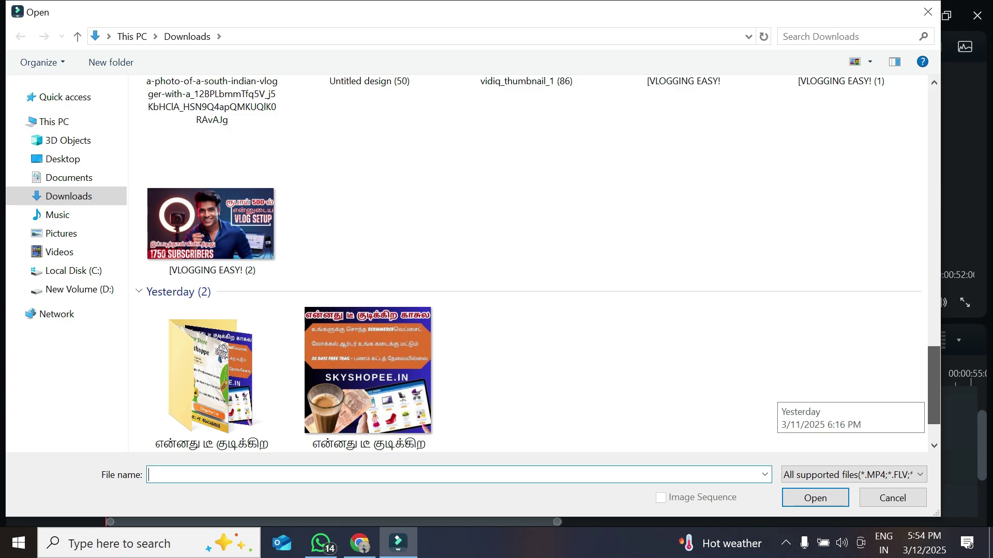
double_click(211, 224)
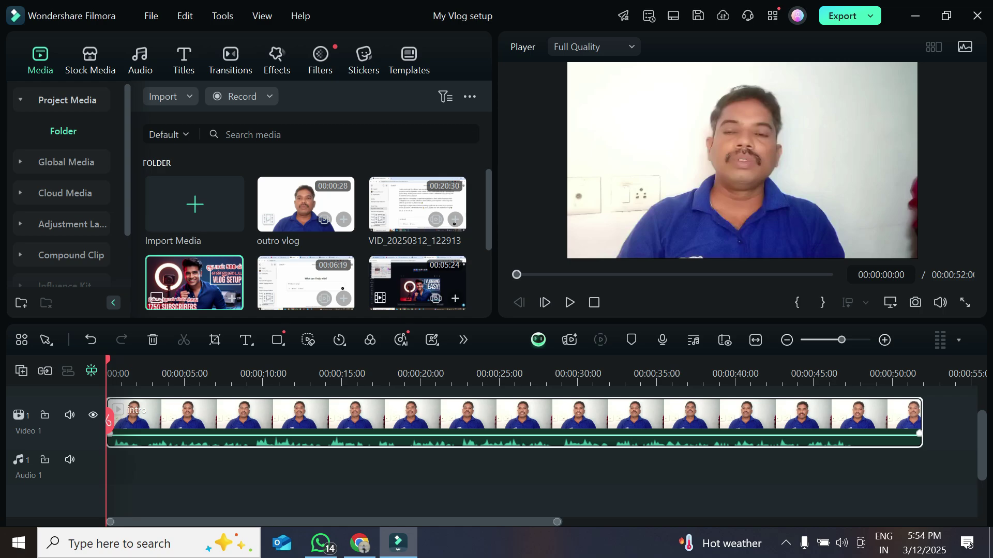
Step: Remove the intro clip's background with AI Portrait Cutout, using Quick Cutout Mode
double_click(513, 422)
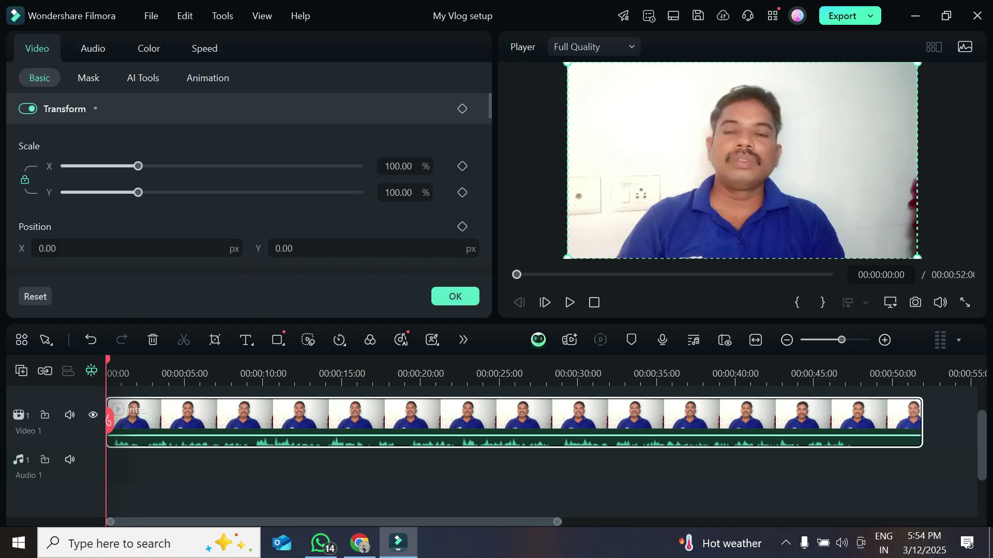
left_click(143, 78)
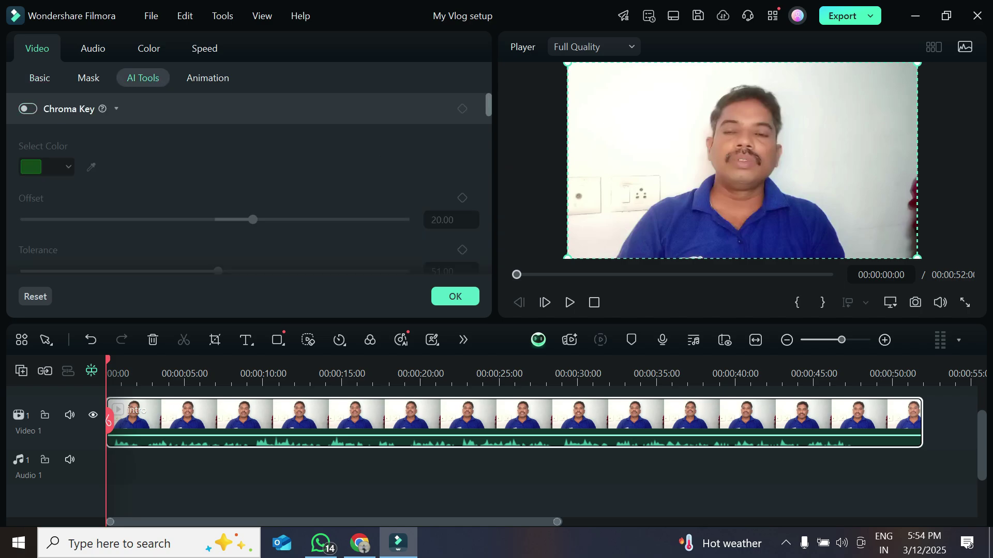
scroll(248, 197, "down", 6)
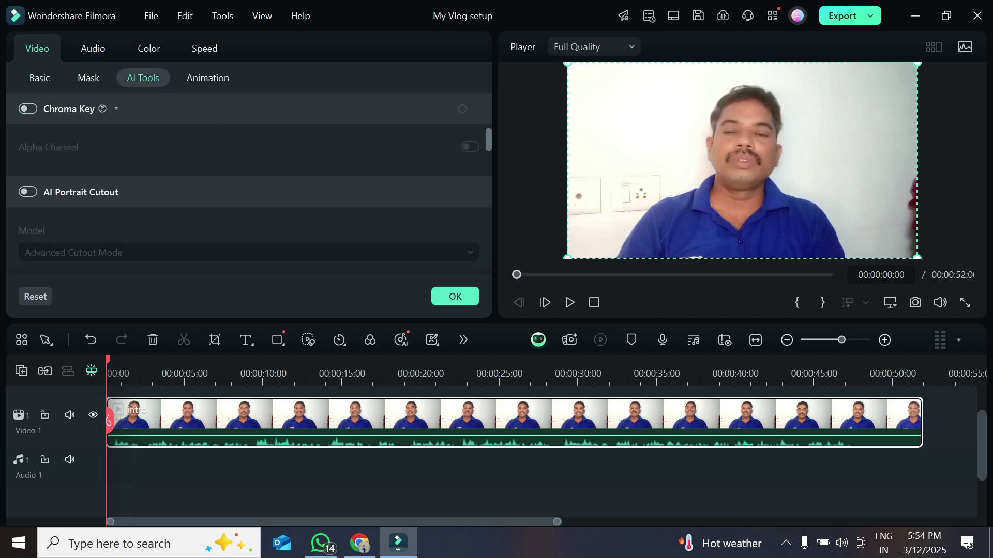
left_click(27, 191)
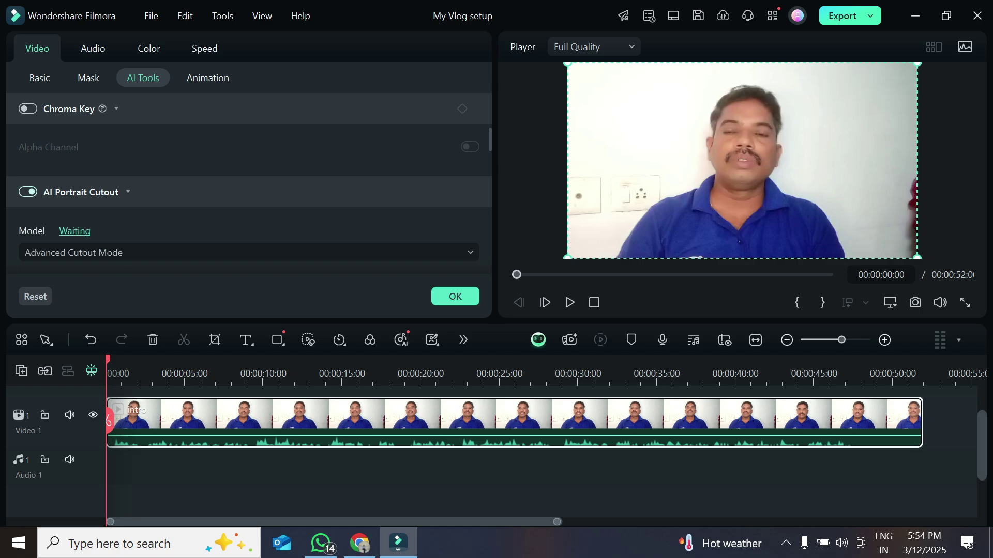
left_click(249, 252)
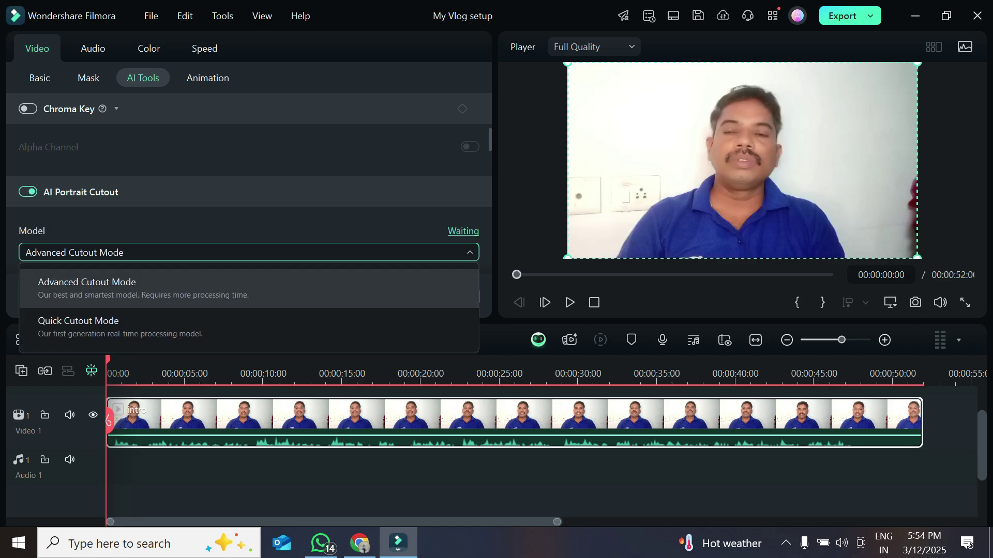
left_click(78, 327)
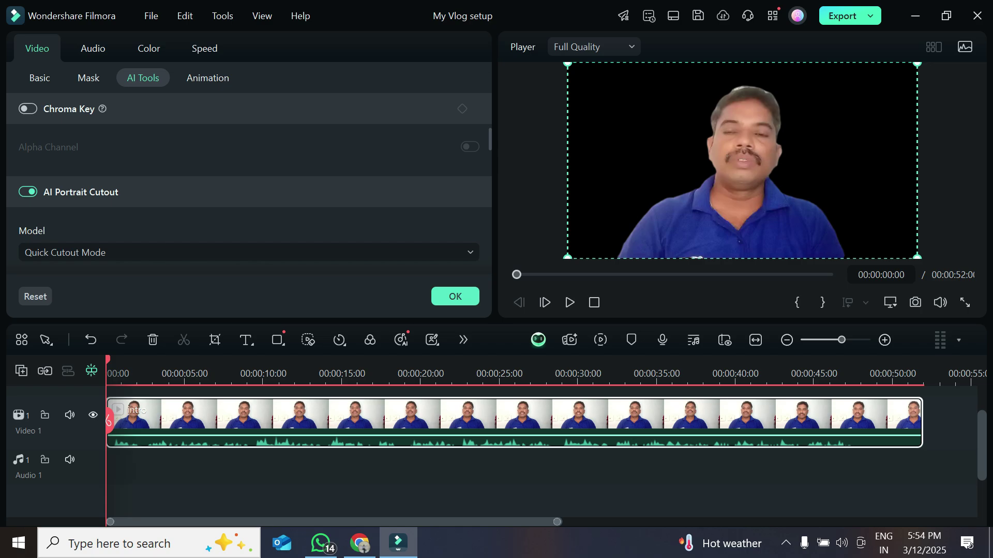
Step: Scale the intro clip to 50% and move it to the frame's lower-right corner, at about X 294, Y -120 px
left_click(39, 77)
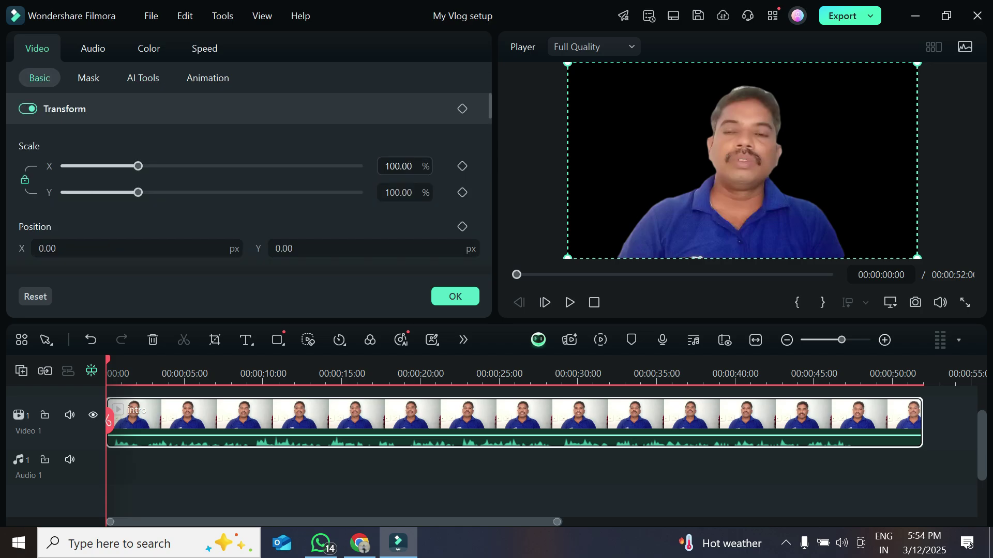
left_click(398, 166)
type("50")
key("Return")
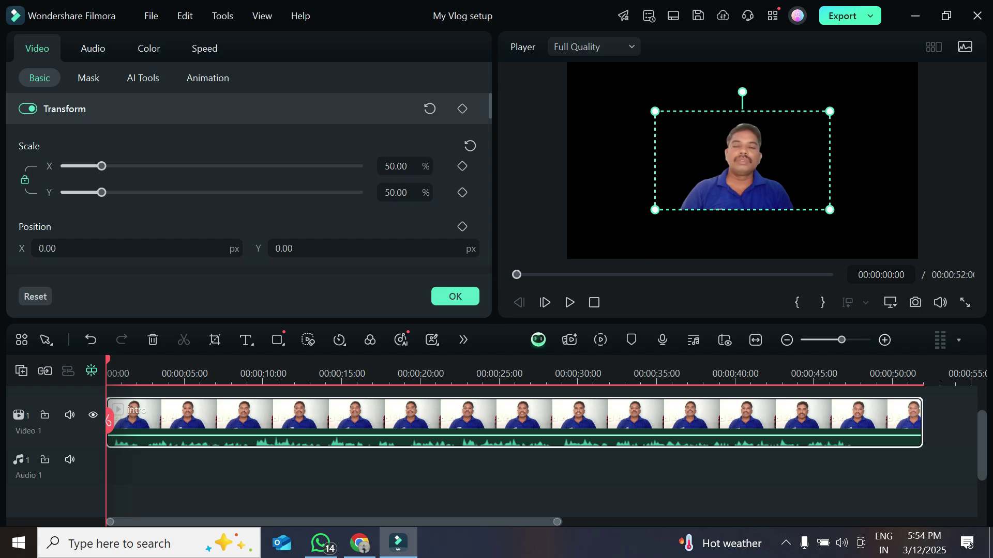
left_click_drag(755, 185, 876, 234)
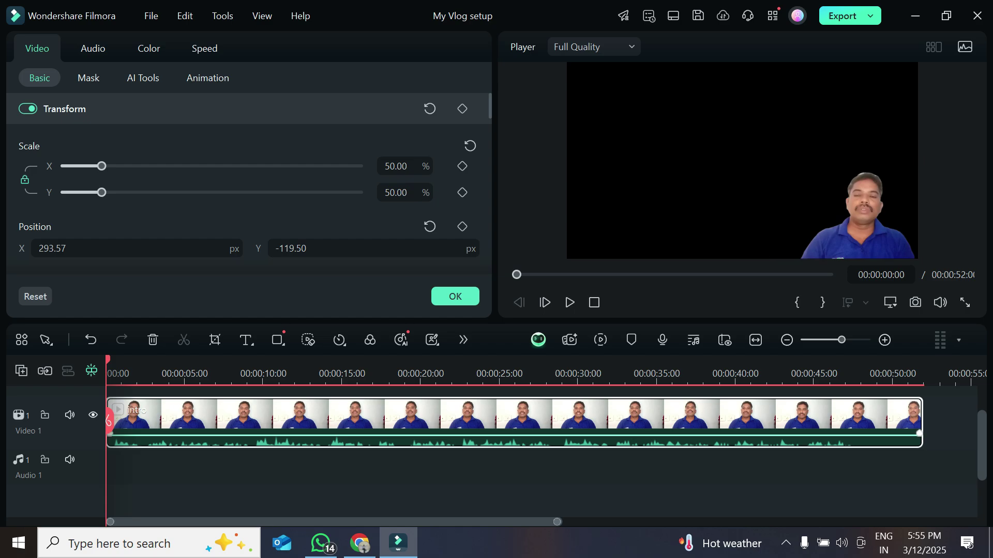
left_click(455, 296)
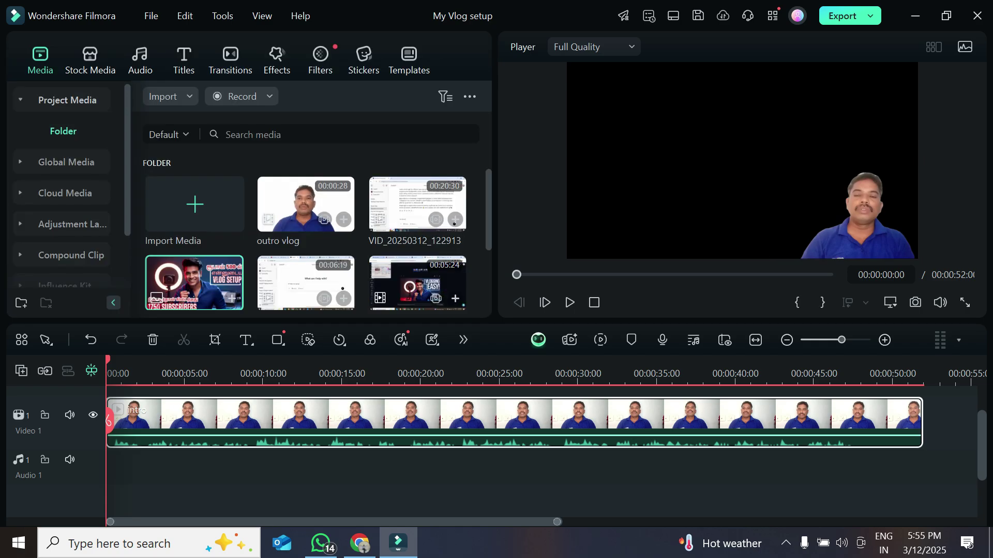
Step: Put the intro clip on the Video 2 track and the "VLOGGING EASY!" image beneath it on Video 1, lasting about 18 seconds
left_click_drag(194, 283, 185, 423)
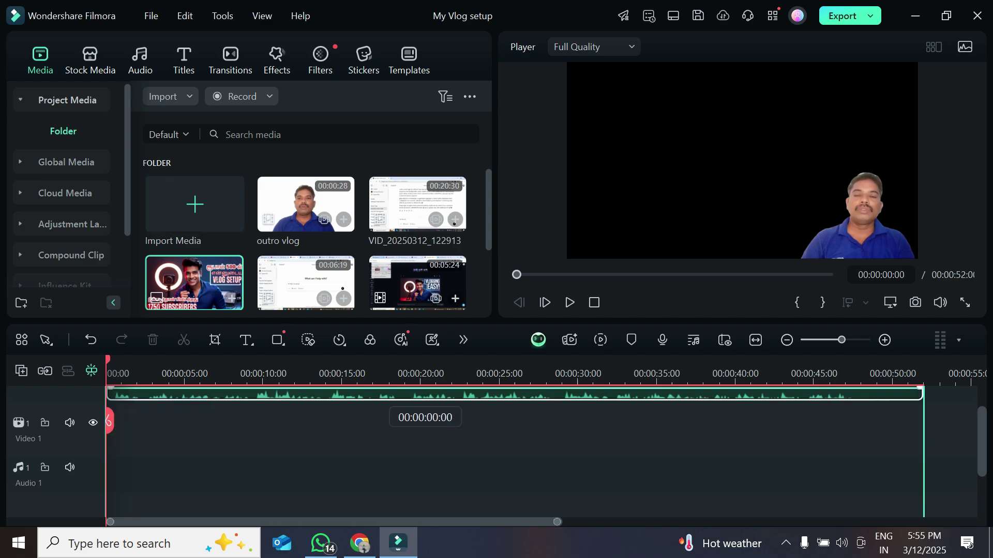
left_click_drag(974, 399, 981, 426)
left_click_drag(481, 522, 331, 522)
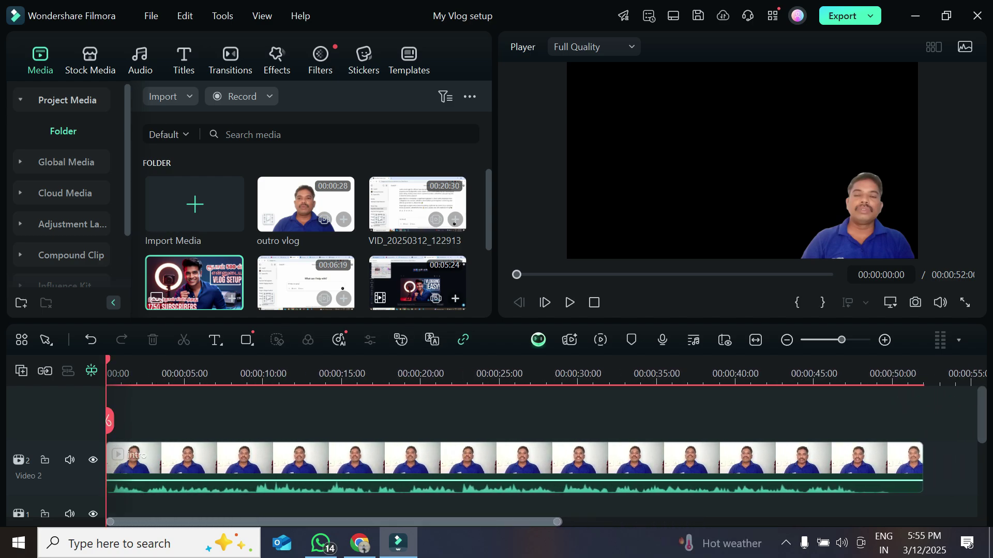
scroll(546, 452, "down", 3)
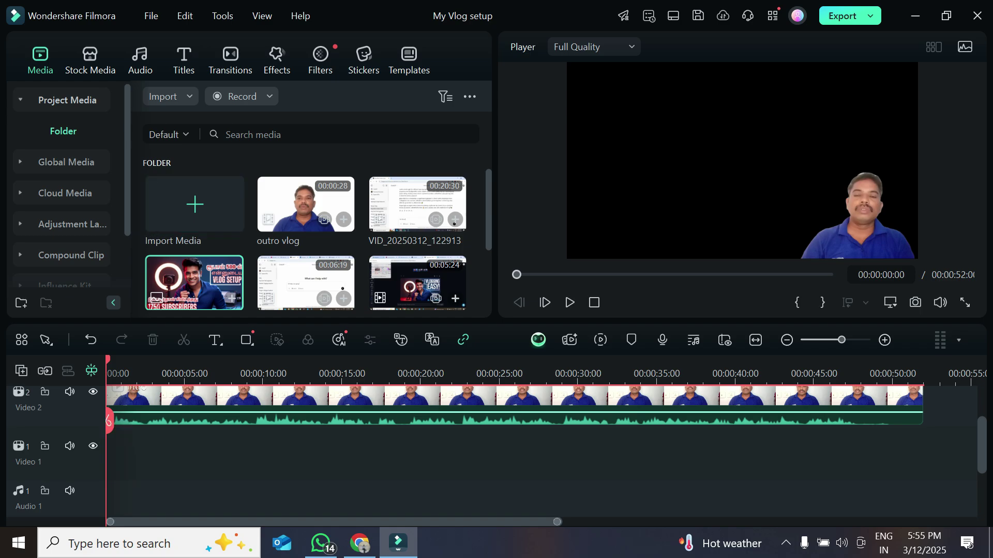
left_click_drag(193, 282, 390, 454)
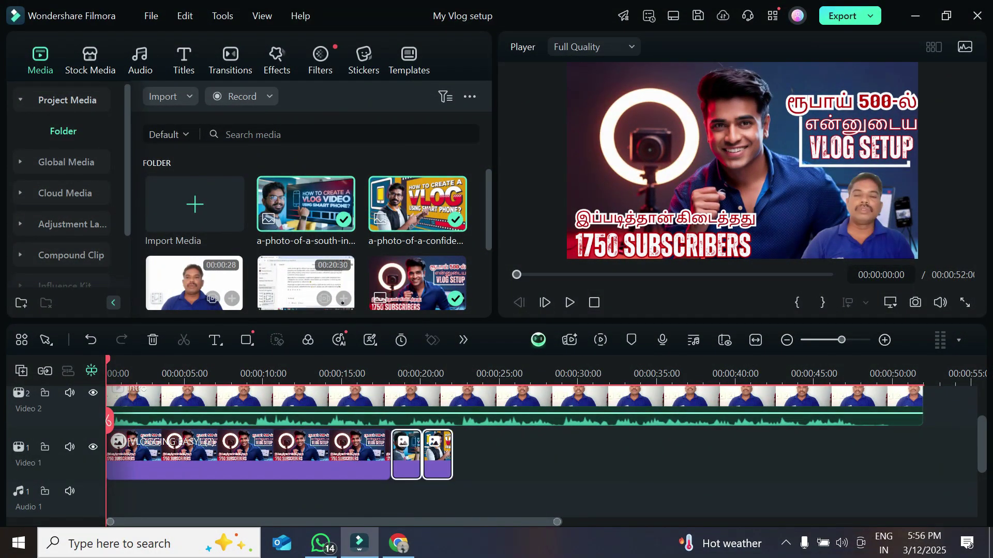
Step: Extend the second and third images on Video 1 to end at about 31 and 48 seconds, and trim the intro clip's end to about 48 seconds
left_click_drag(422, 454, 392, 455)
left_click(606, 454)
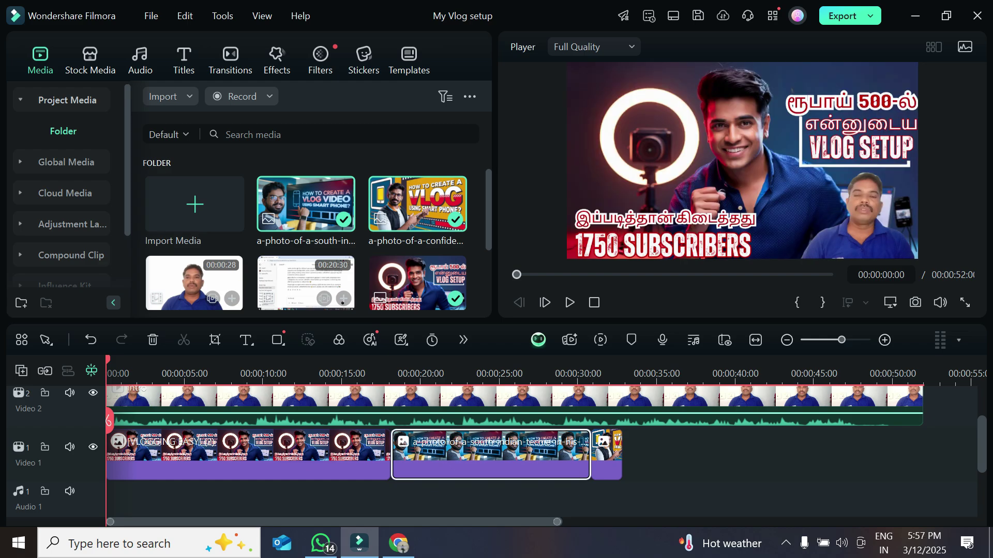
left_click_drag(621, 454, 858, 455)
scroll(857, 455, "up", 1)
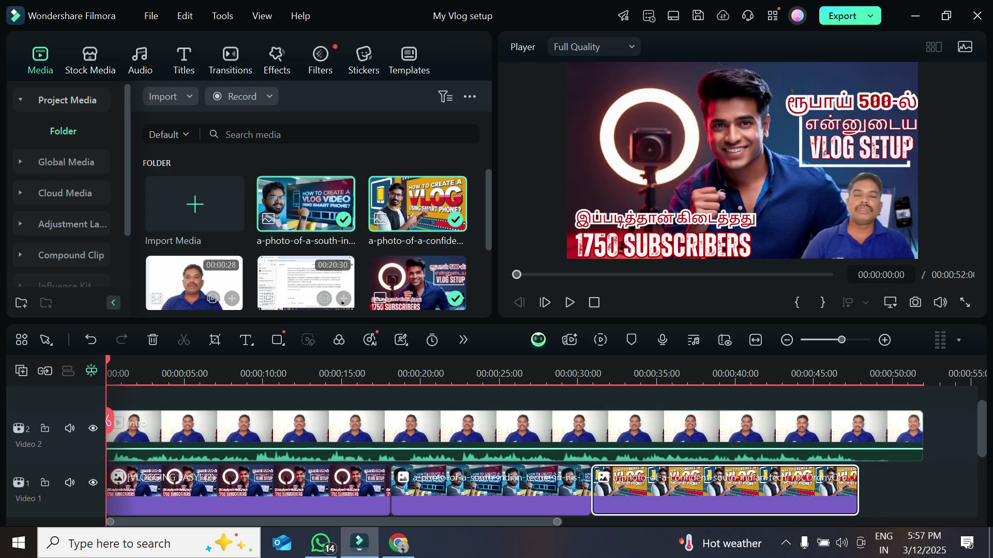
left_click_drag(922, 434, 863, 446)
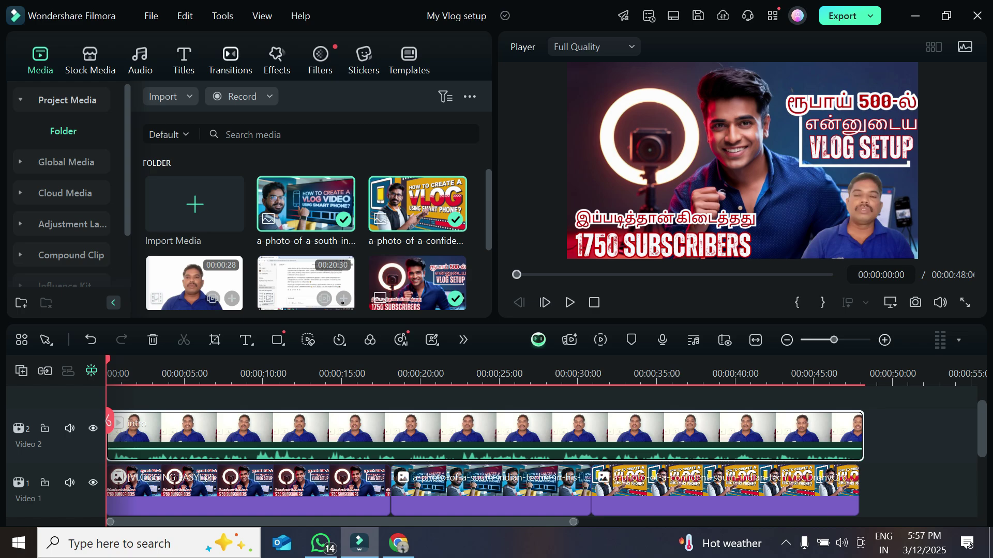
Step: Add a Page Curl transition between the first and second images and a Zoom transition between the second and third
left_click(230, 60)
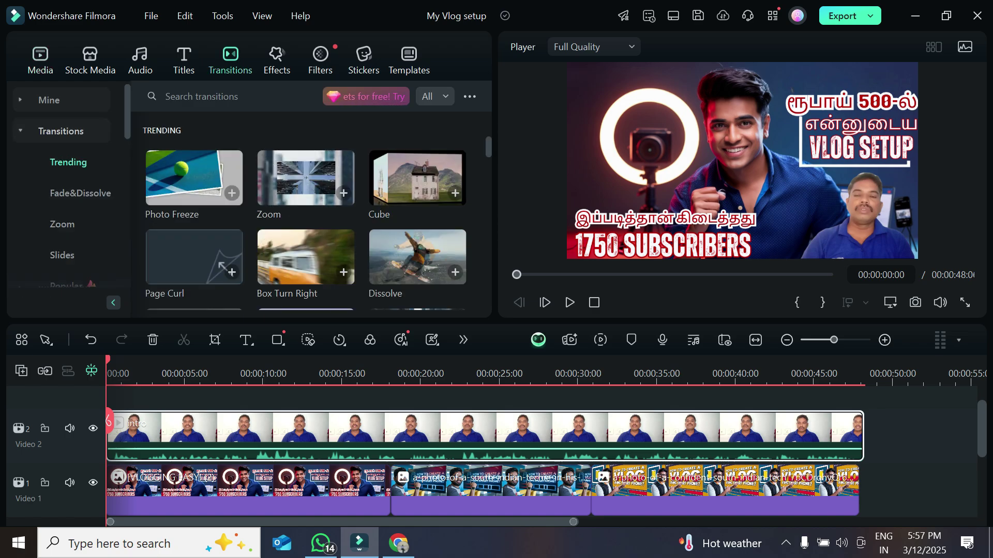
left_click_drag(222, 268, 390, 440)
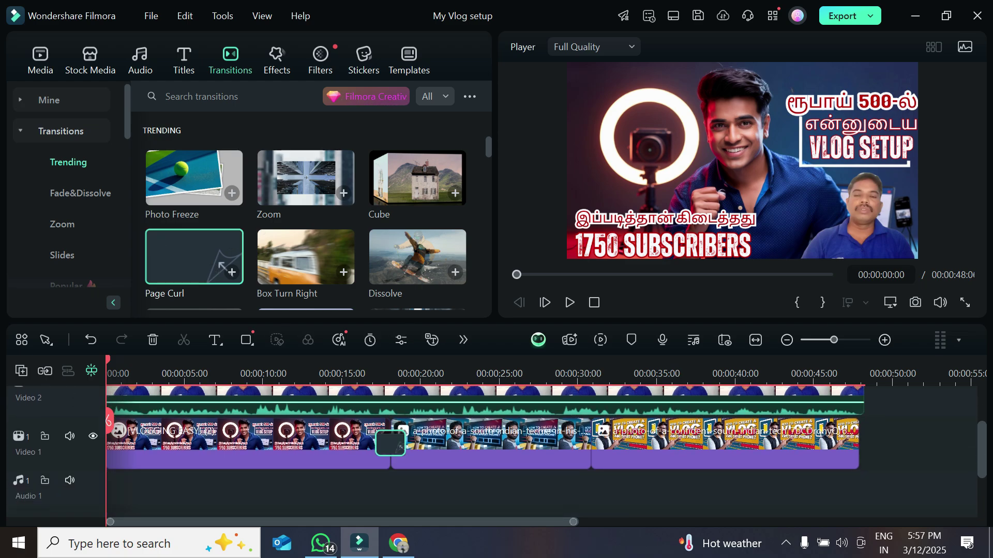
left_click_drag(981, 449, 981, 439)
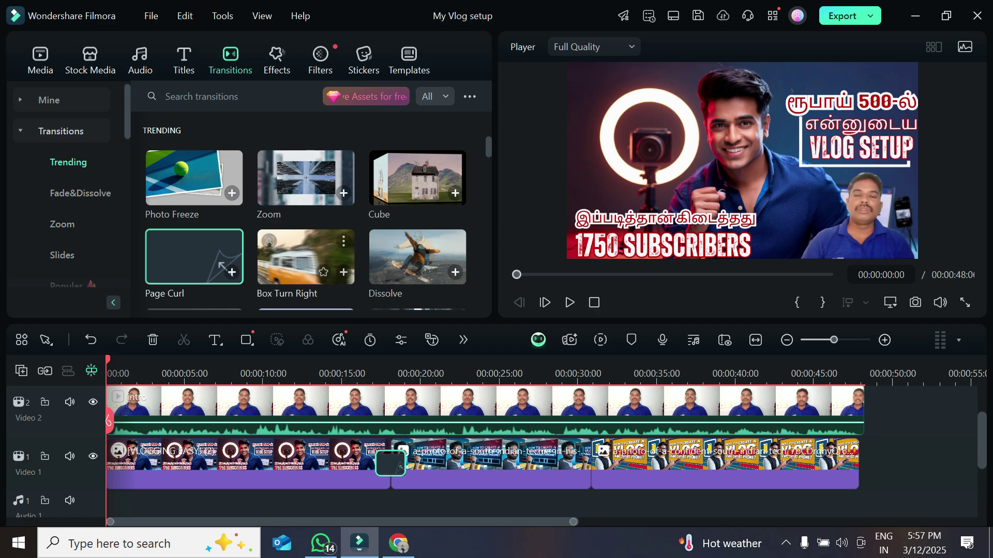
left_click_drag(305, 178, 590, 468)
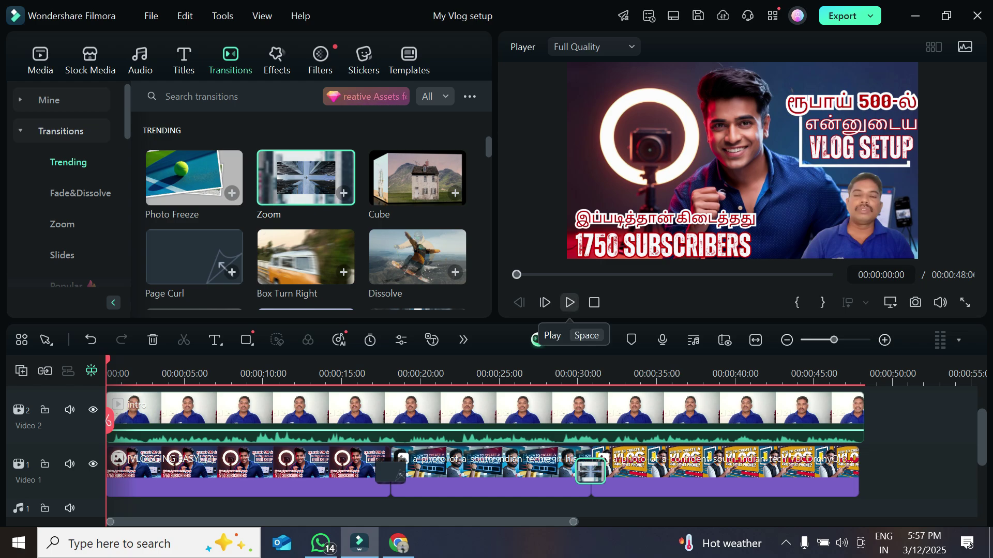
Step: Preview the intro from the start, then from about 15 seconds through both image transitions, and examine the end of the timeline
left_click(570, 303)
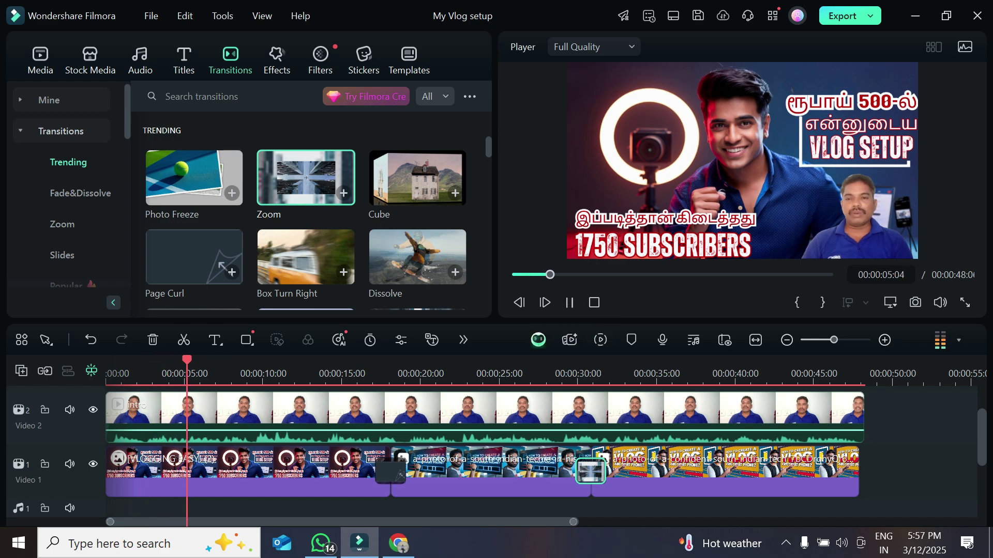
left_click_drag(203, 422, 348, 421)
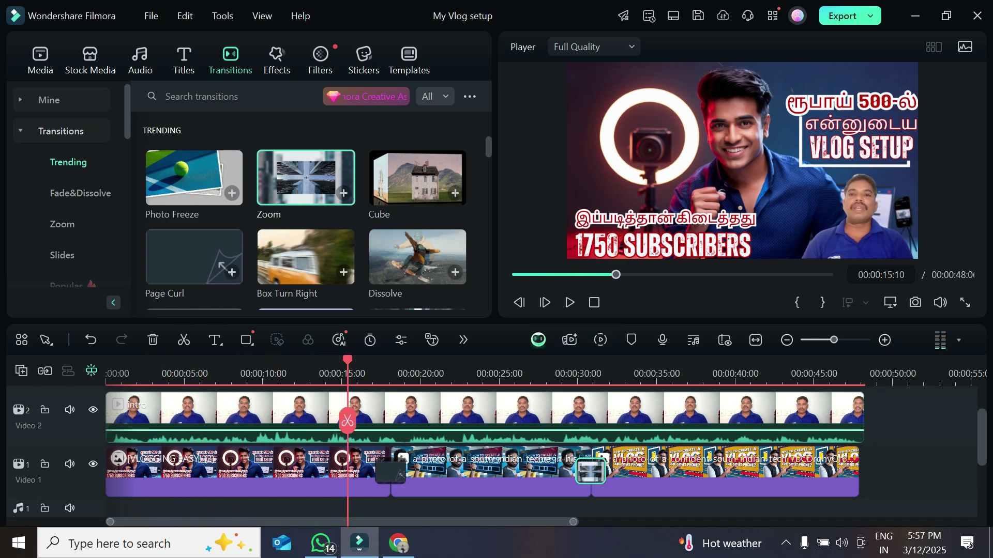
key("space")
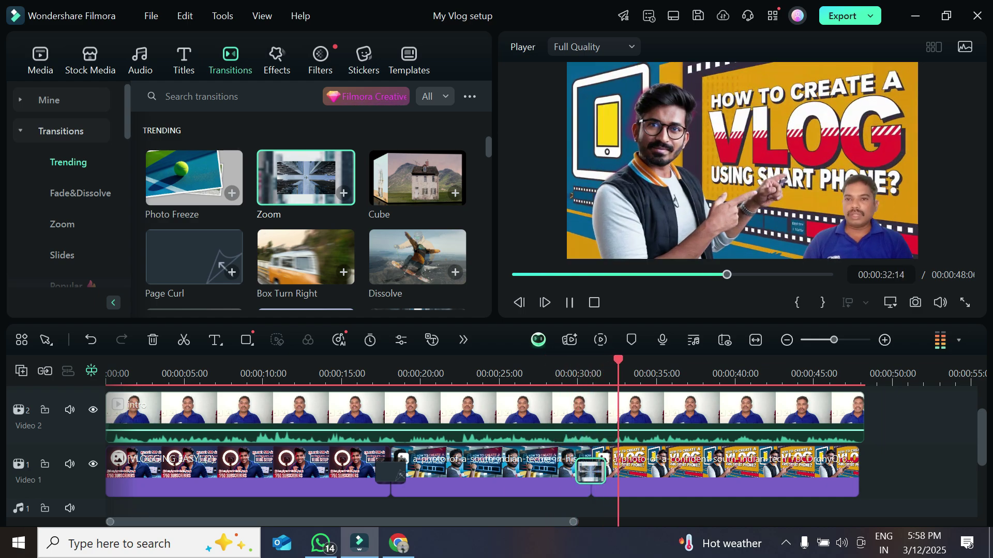
key("space")
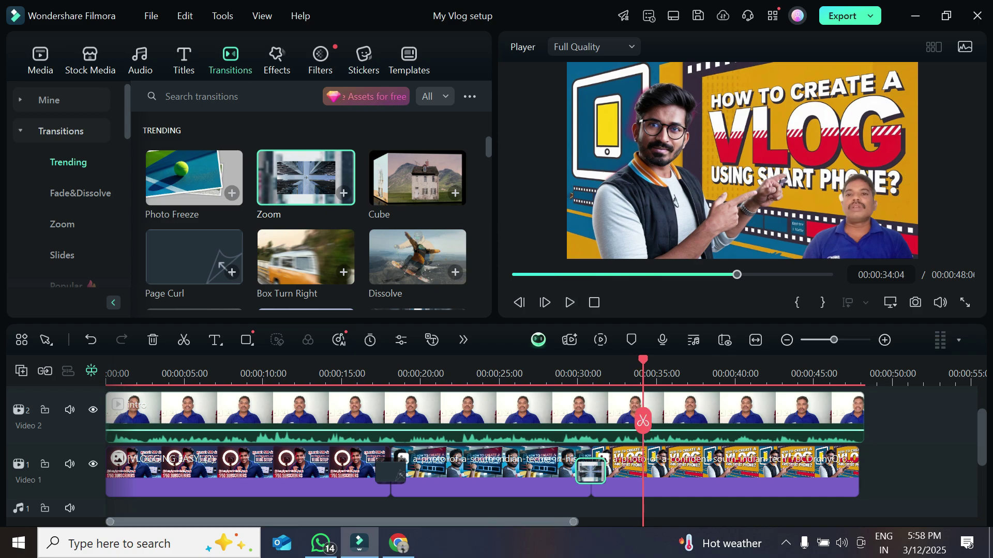
left_click_drag(342, 522, 395, 522)
scroll(542, 441, "right", 5)
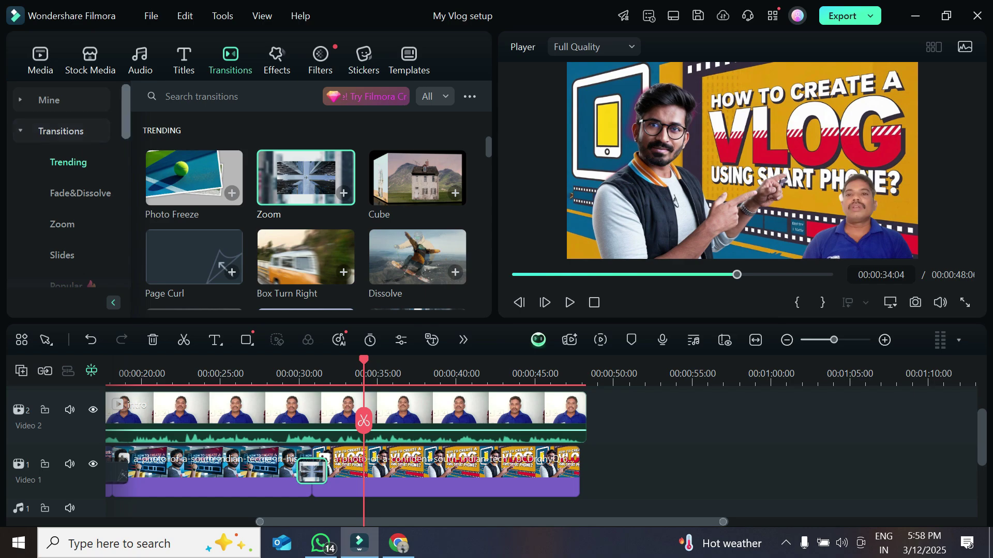
Step: Add the Lamp style 01 intro after the intro clip on Video 2 and preview it from about 46 seconds
scroll(67, 192, "down", 2)
scroll(67, 191, "up", 2)
left_click(40, 60)
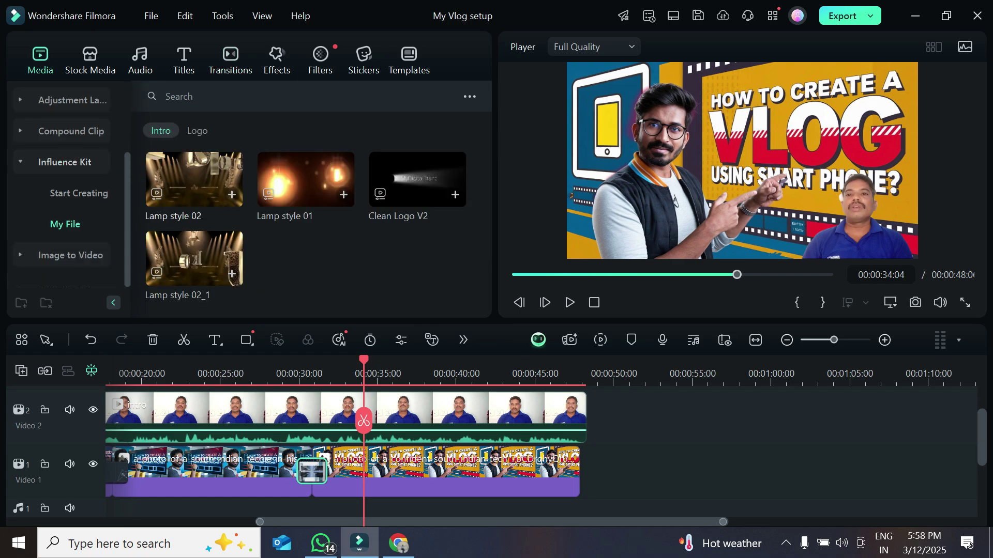
left_click_drag(305, 179, 639, 425)
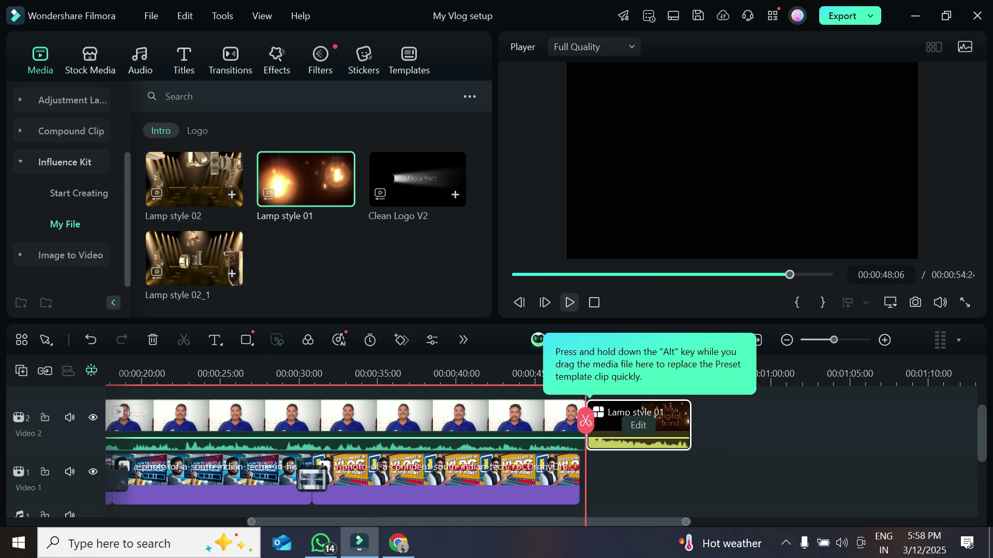
left_click(397, 374)
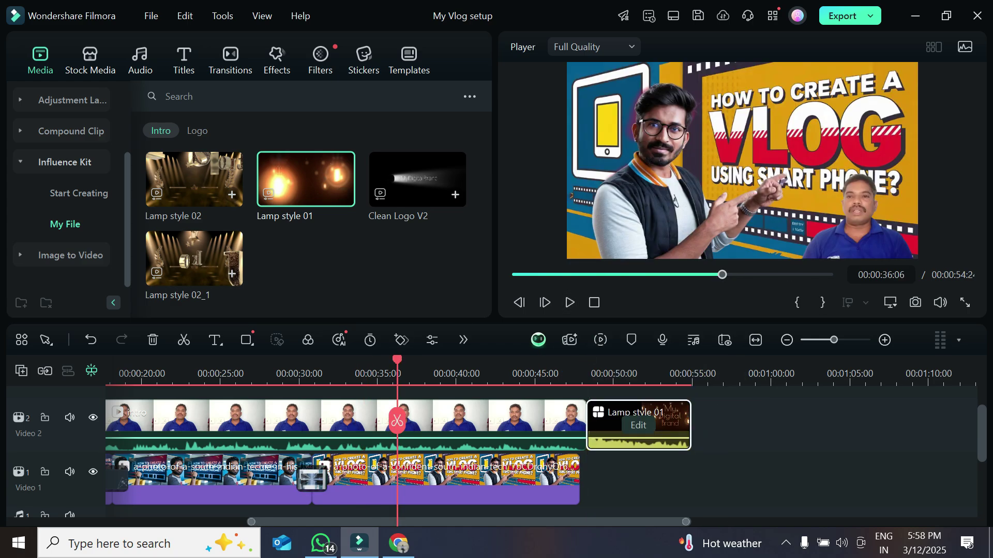
left_click_drag(397, 373, 553, 373)
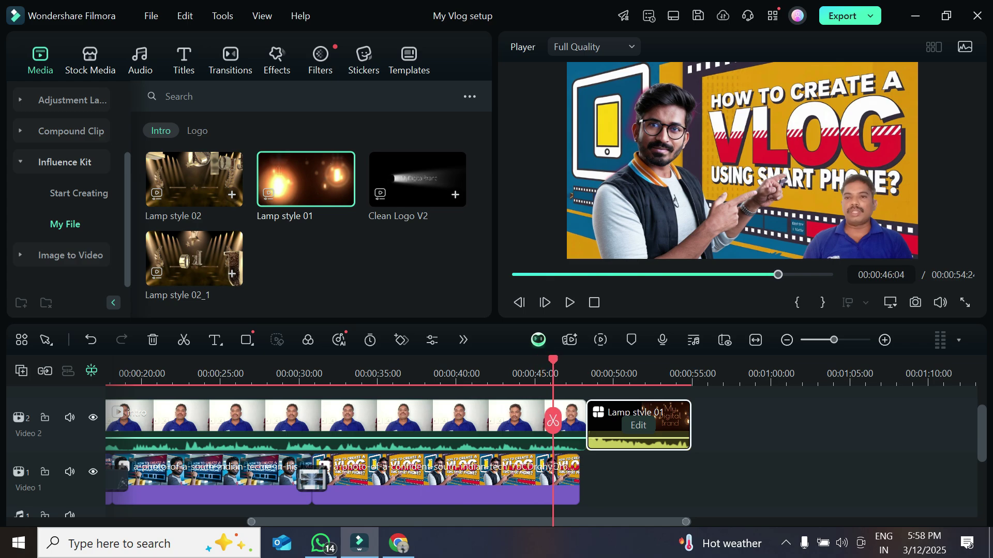
left_click(570, 302)
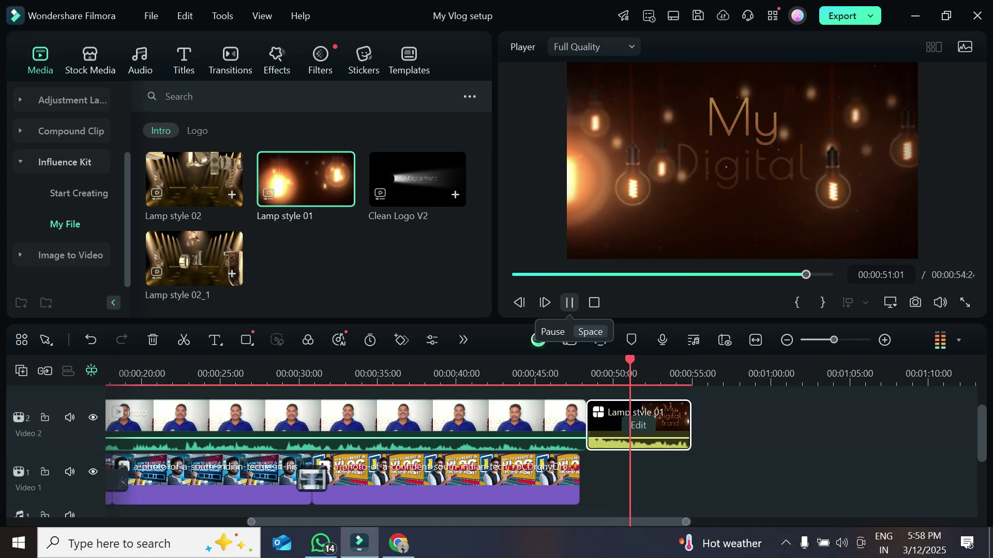
left_click(569, 303)
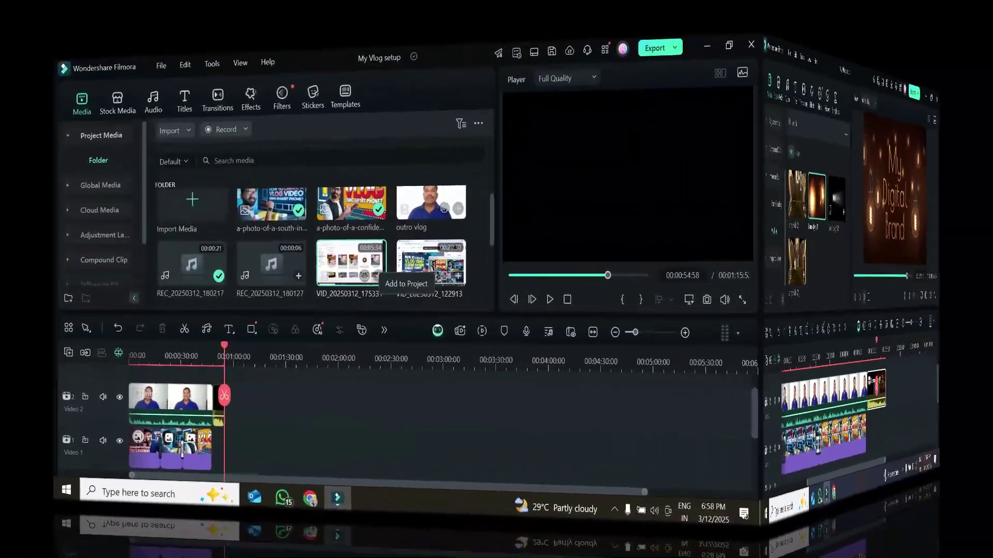
Step: Append the VID_20250309_193550 recording to Video 2 directly after the Lamp style 01 clip
scroll(380, 238, "down", 3)
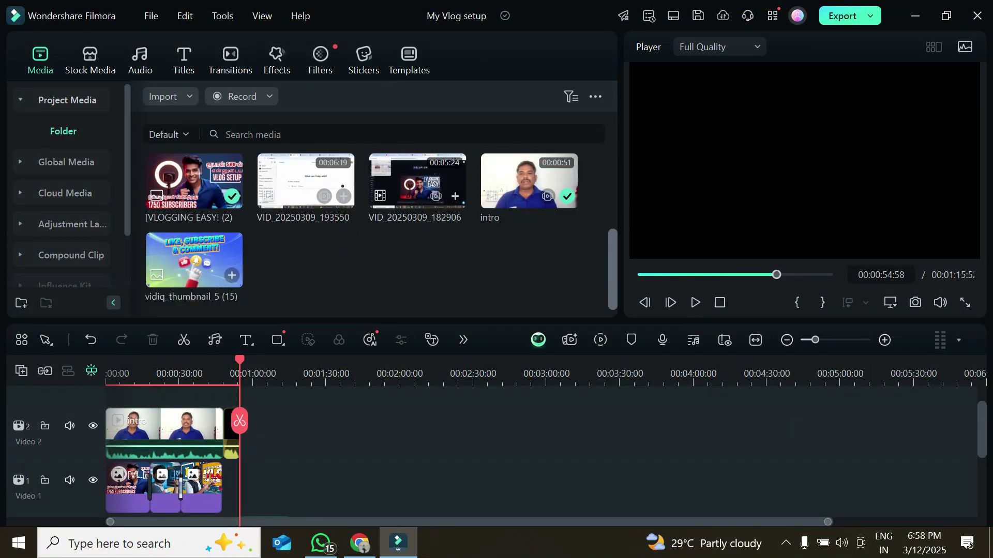
scroll(362, 230, "up", 2)
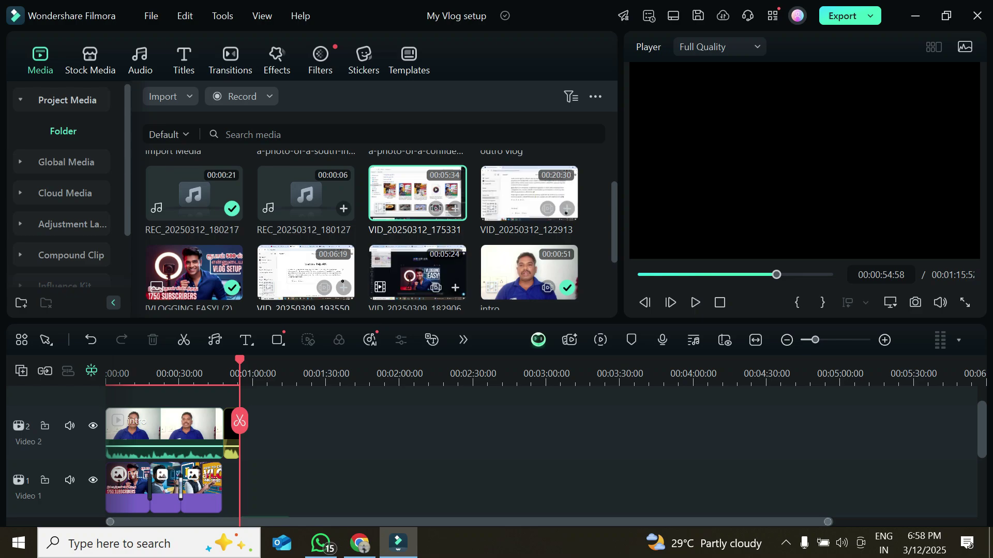
left_click_drag(306, 273, 259, 433)
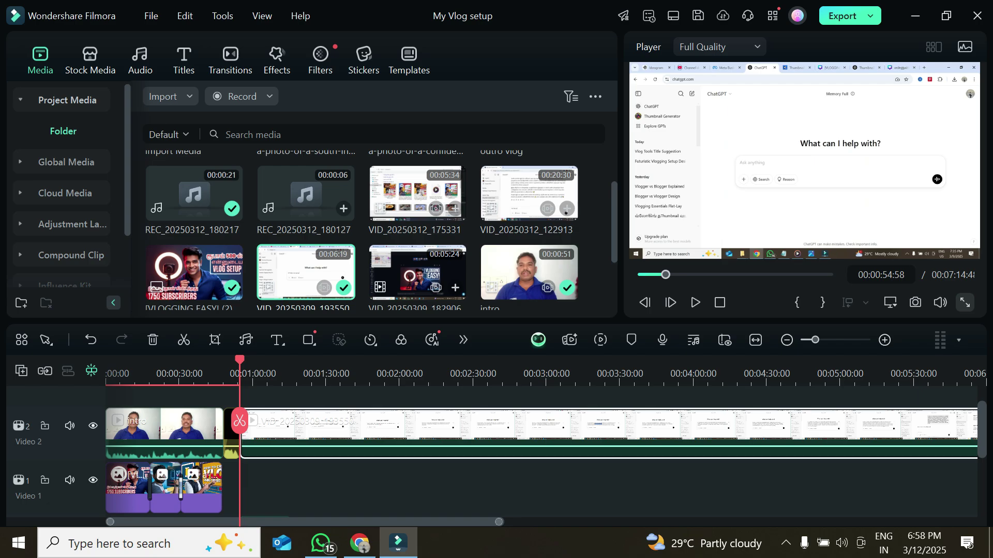
left_click_drag(239, 420, 399, 421)
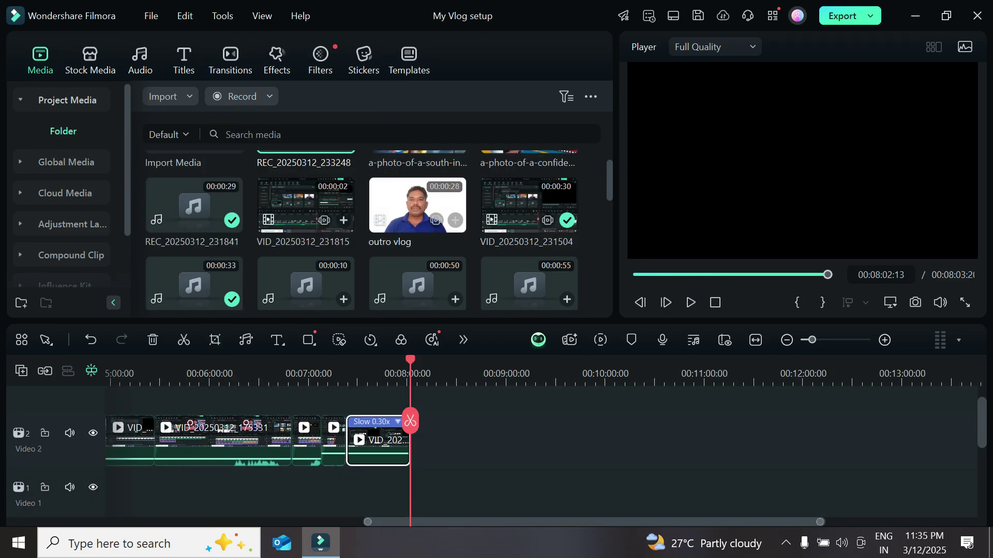
Step: Append the outro vlog clip to Video 2 and close the gap between it and the last screen recording
key("Return")
scroll(541, 439, "left", 3)
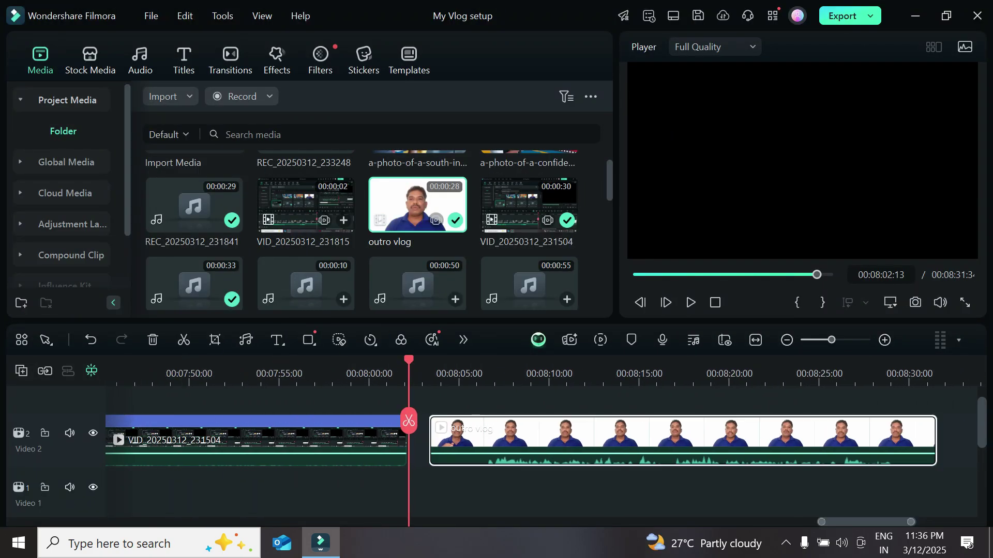
scroll(542, 439, "down", 2)
right_click(419, 478)
left_click(461, 108)
scroll(541, 439, "up", 2)
Step: Split the outro vlog clip at about 00:08:05 and ripple delete its opening part
double_click(662, 422)
left_click(460, 374)
key("ctrl+b")
right_click(432, 421)
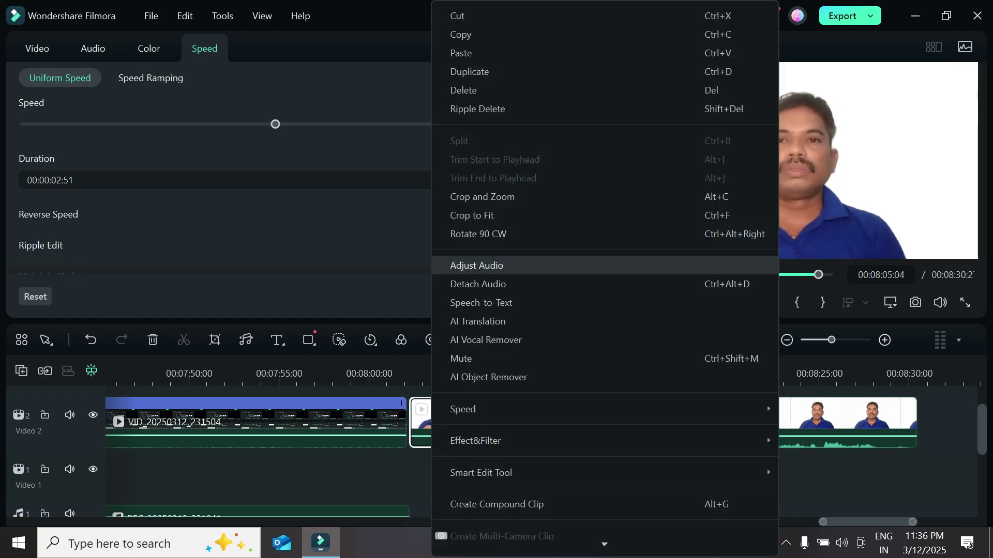
left_click(479, 108)
Step: Remove the background behind the speaker in the outro vlog clip
double_click(635, 422)
left_click(36, 48)
left_click(143, 77)
left_click(28, 161)
left_click(576, 297)
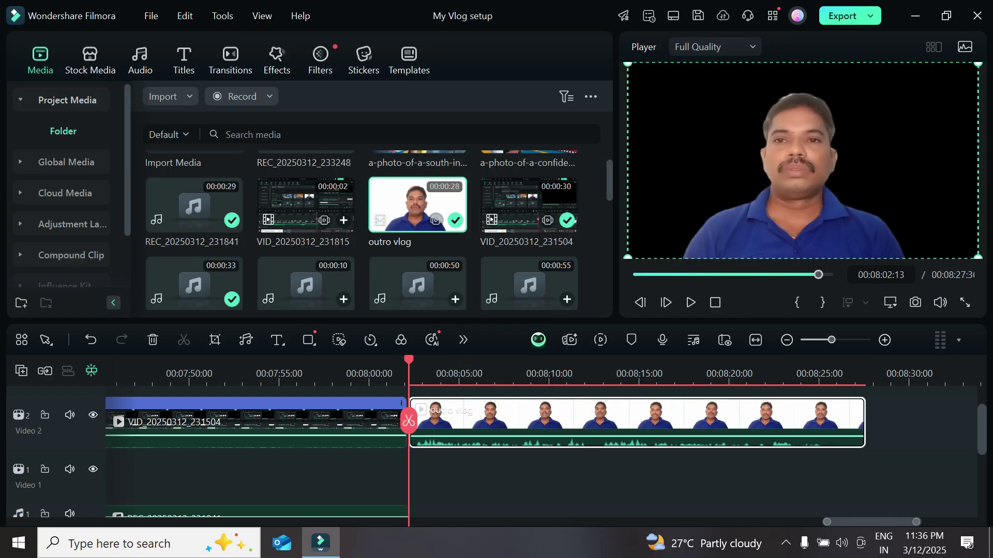
Step: Scale the outro vlog clip to 50% and move the speaker to the lower right corner of the frame
double_click(636, 421)
left_click(39, 78)
left_click(516, 166)
type("50")
left_click_drag(802, 170, 925, 220)
left_click(576, 296)
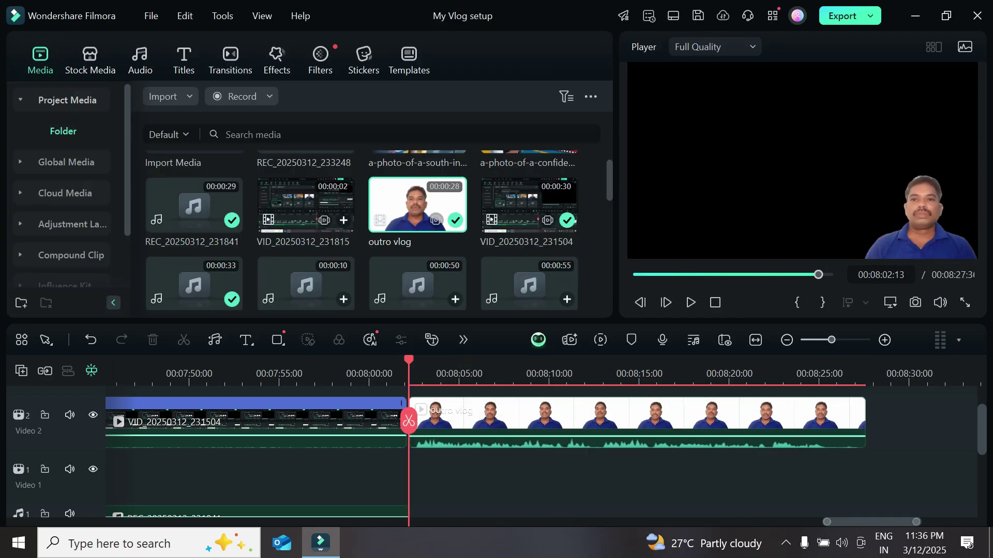
Step: Place the confident-man and south-indian photos in sequence on Video 1 beneath the outro, ending at about 8 minutes 18 seconds
scroll(416, 218, "up", 2)
left_click_drag(528, 203, 555, 476)
left_click_drag(417, 203, 558, 476)
left_click_drag(589, 476, 697, 476)
Step: Add the vidiq_thumbnail_5 (15) image after the two photos on Video 1 and trim it and the outro clip to end at 00:08:25:37
left_click(65, 193)
left_click(65, 99)
left_click(65, 131)
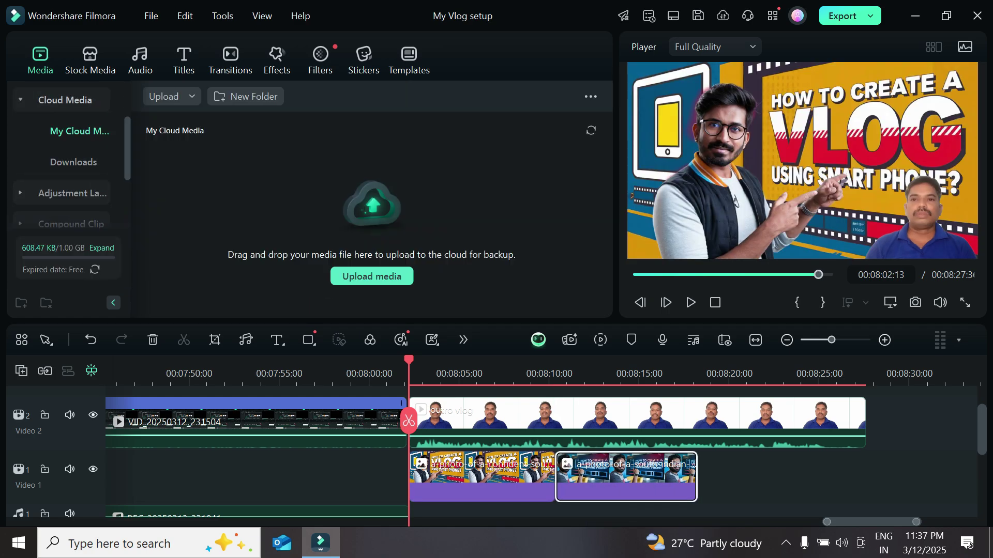
left_click(64, 100)
scroll(65, 162, "up", 2)
left_click(66, 131)
left_click_drag(528, 146, 853, 480)
left_click_drag(864, 416, 829, 416)
left_click_drag(853, 476, 830, 476)
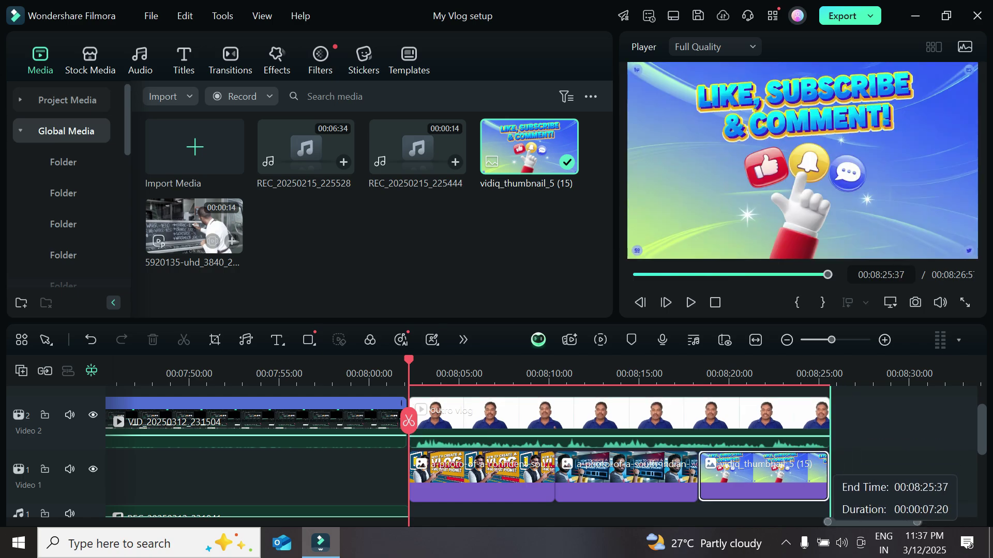
Step: Add a Photo Freeze transition between the first and second outro images and a Cube transition between the second and third
left_click(229, 61)
left_click_drag(194, 177, 554, 476)
left_click_drag(418, 177, 716, 475)
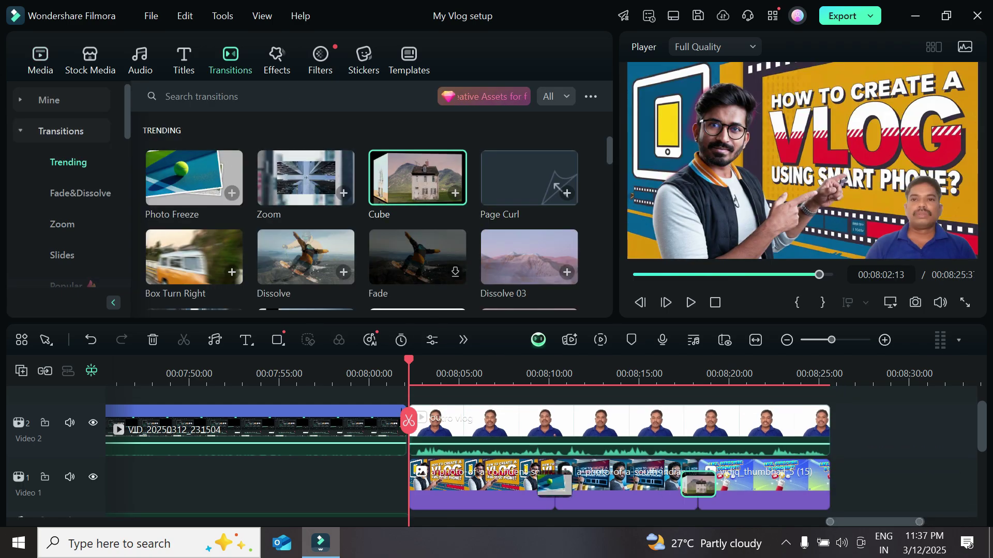
Step: Review the arrangement of the whole timeline, from around the four-minute mark through to the outro
scroll(541, 450, "down", 10)
scroll(542, 450, "down", 2)
scroll(542, 450, "up", 2)
left_click(353, 374)
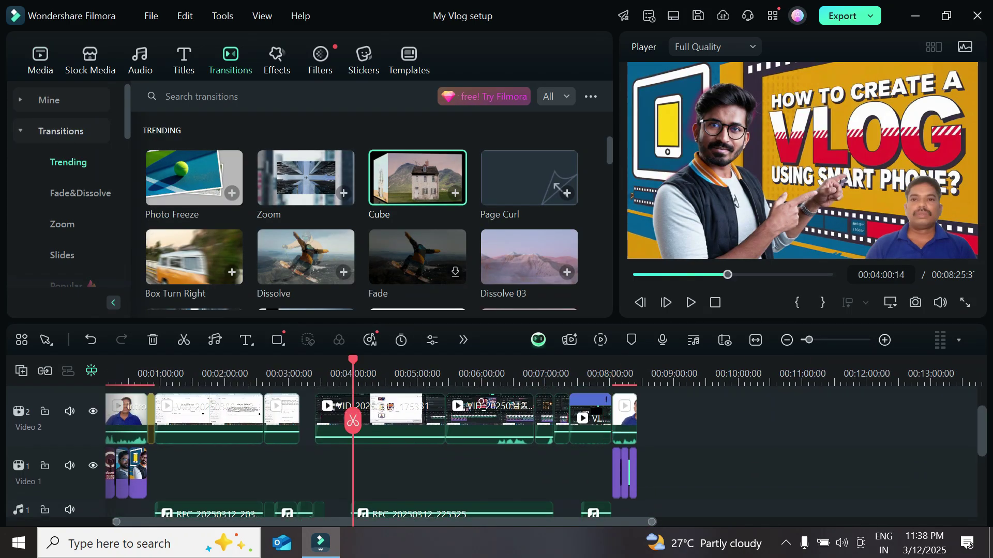
scroll(542, 450, "up", 5)
scroll(541, 449, "right", 8)
Step: Export the project locally as an MP4 named My Vlog setup at 1920x1080, 60 fps and Recommend quality
left_click(870, 16)
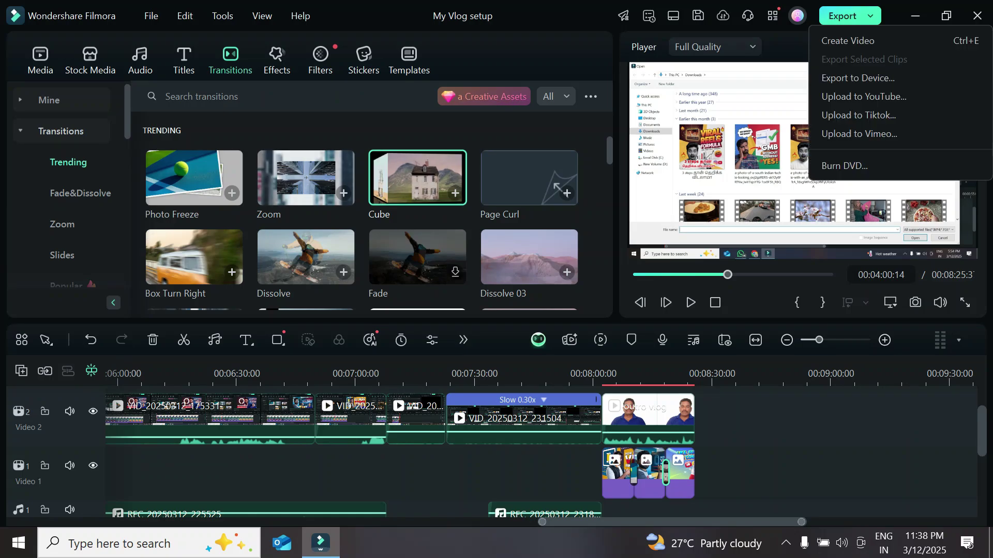
left_click(848, 40)
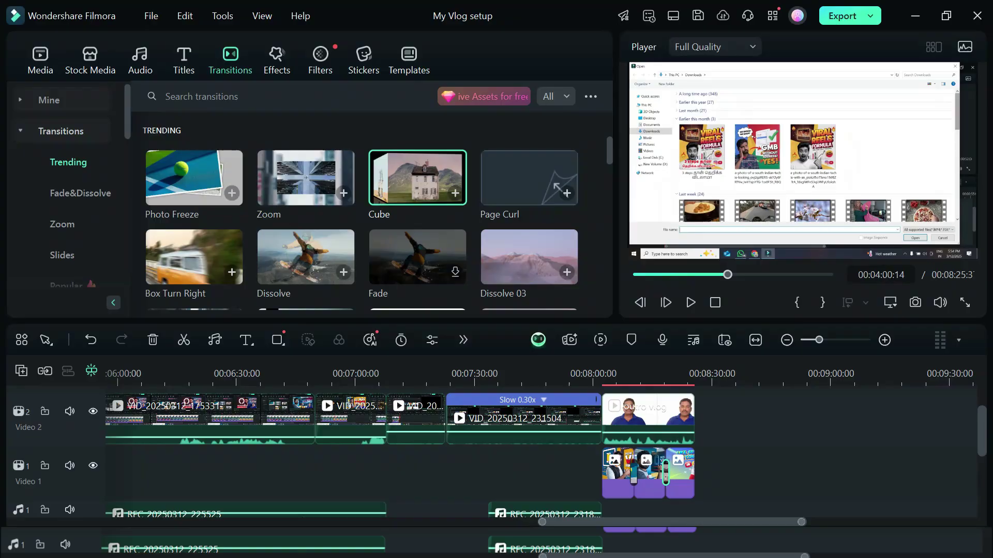
key("ctrl+e")
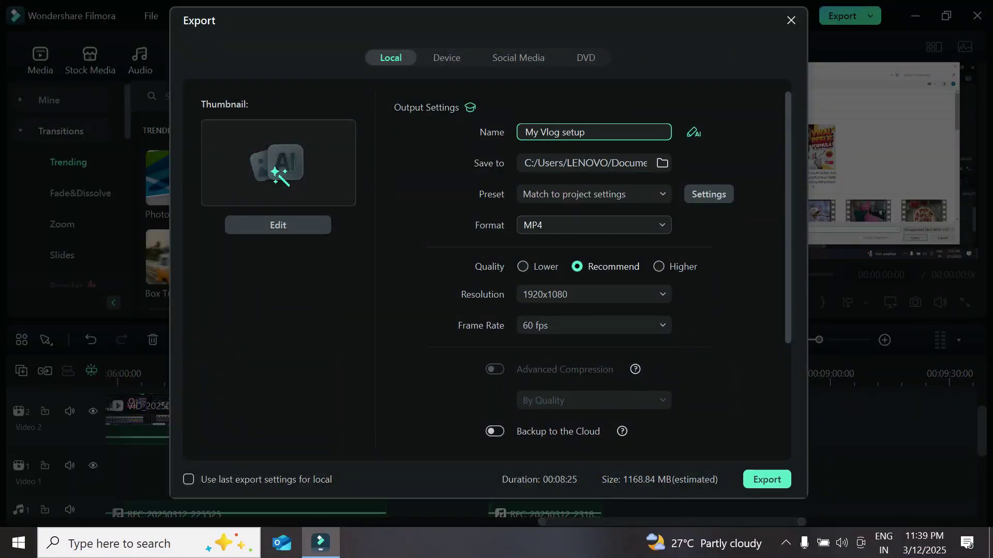
left_click(766, 480)
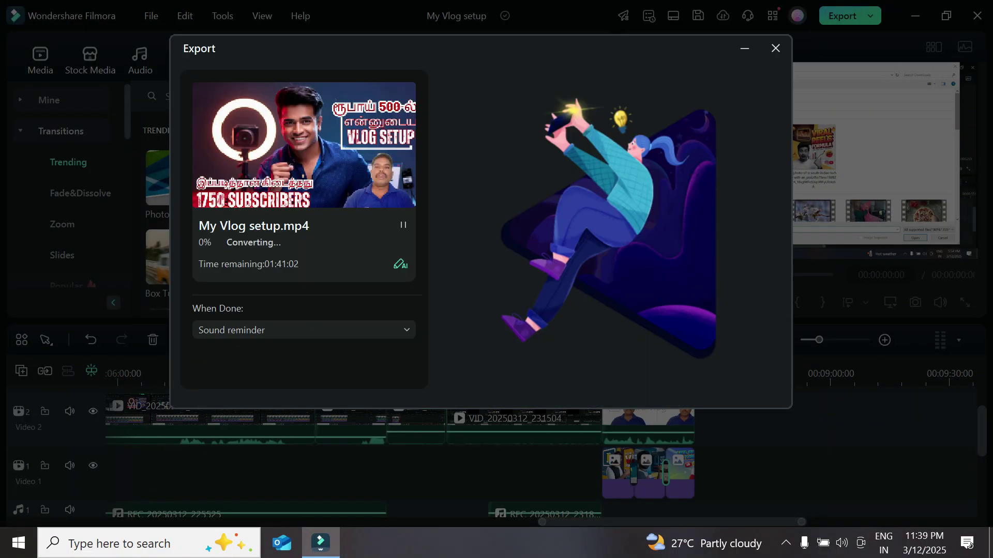